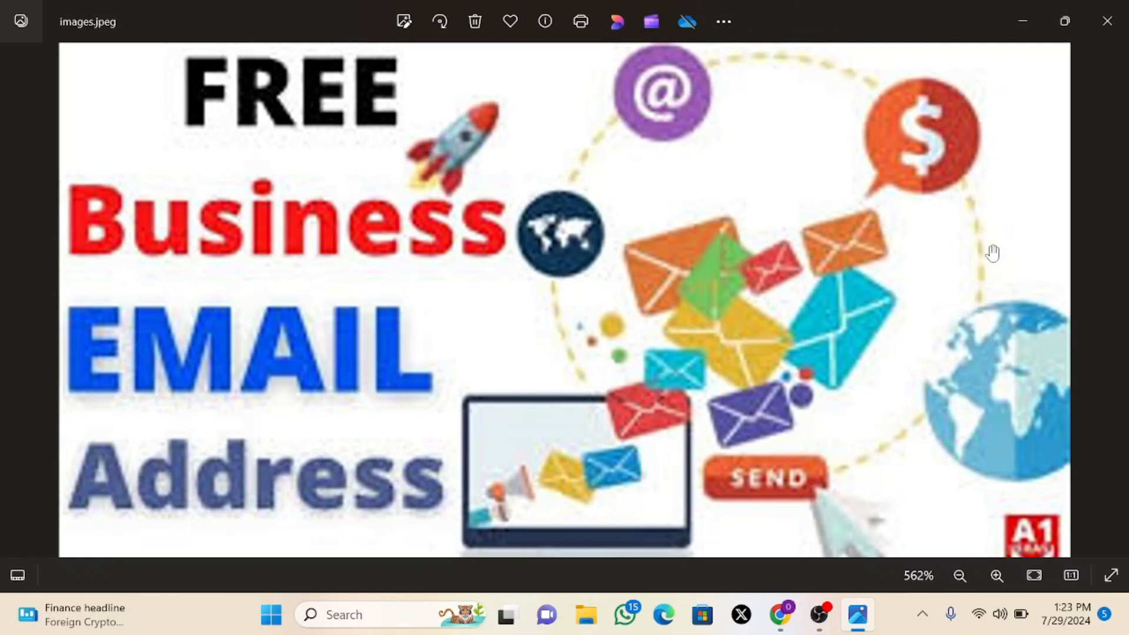
- Minimize the Photos viewer showing images.jpeg so the Windows desktop is visible
left_click(1024, 21)
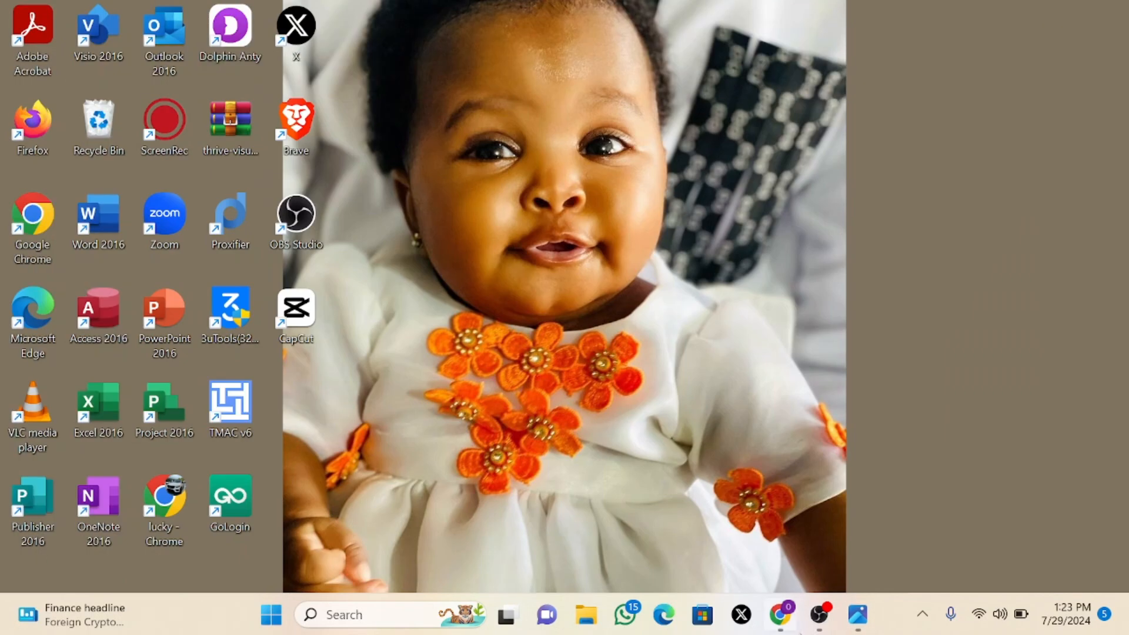
- Restore Chrome and show the cPanel Email Accounts tab with its four accounts
left_click(796, 628)
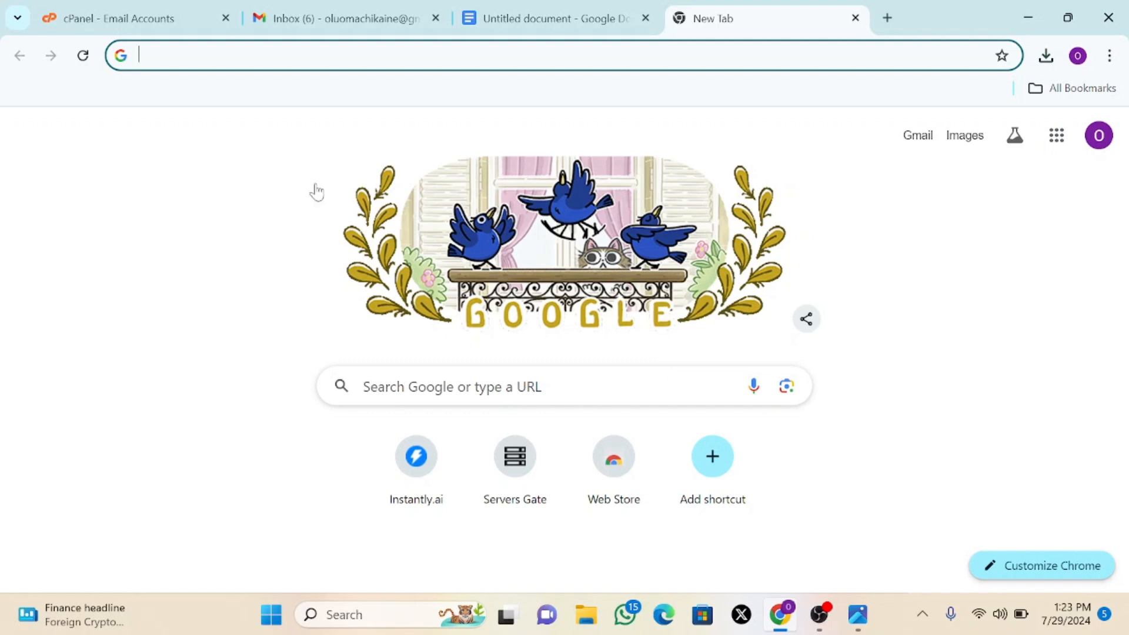
left_click(144, 24)
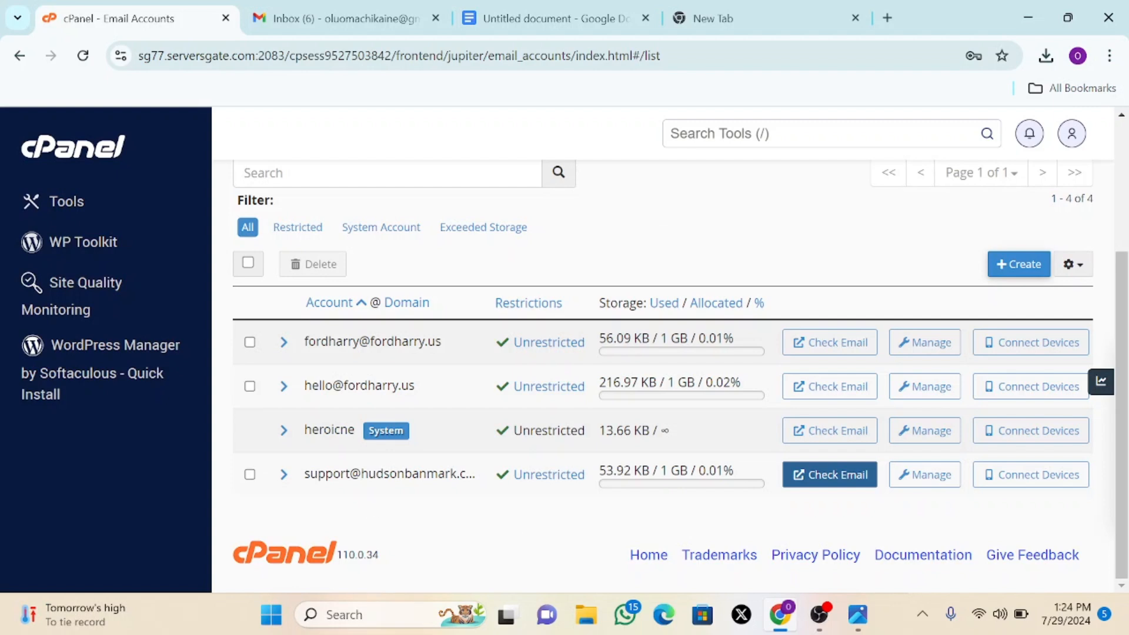
left_click_drag(305, 475, 444, 511)
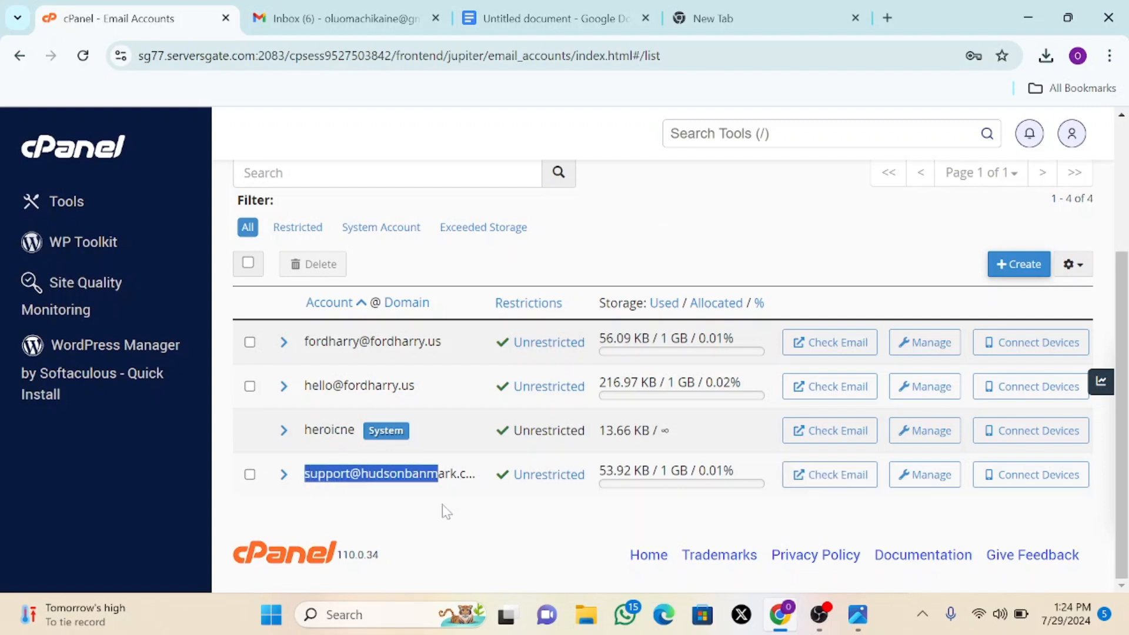
left_click(406, 522)
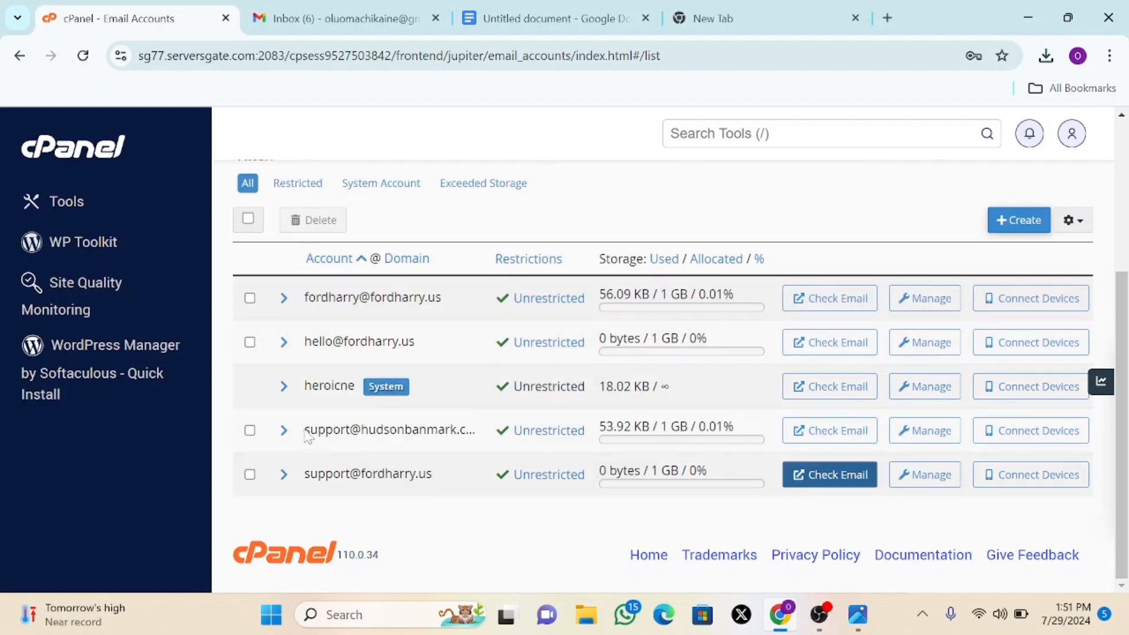
left_click_drag(305, 430, 466, 430)
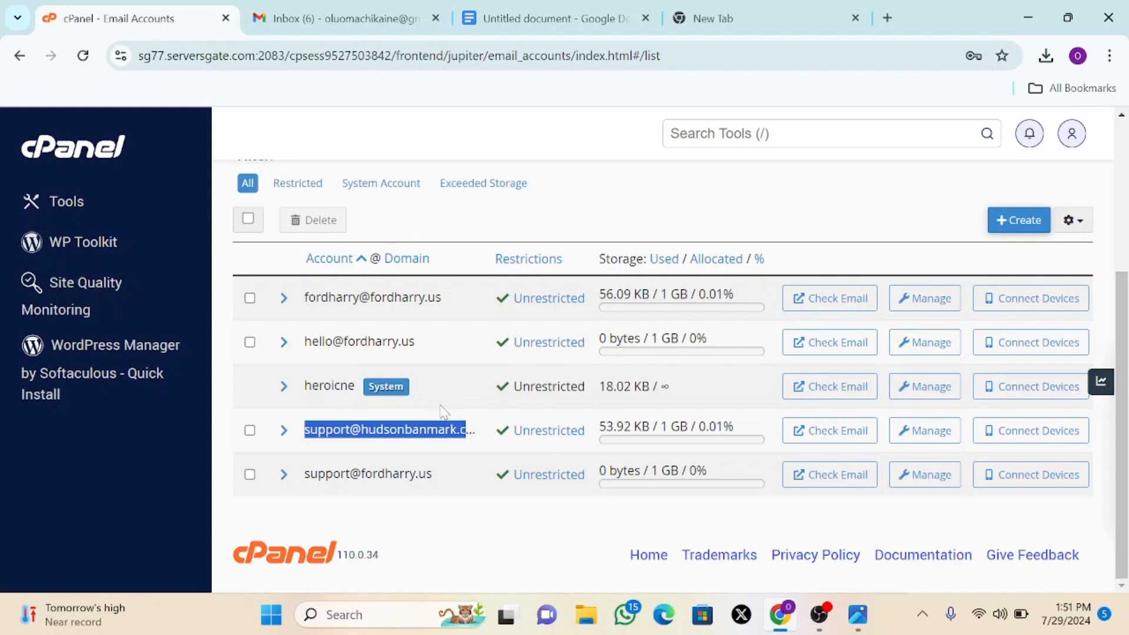
left_click(435, 450)
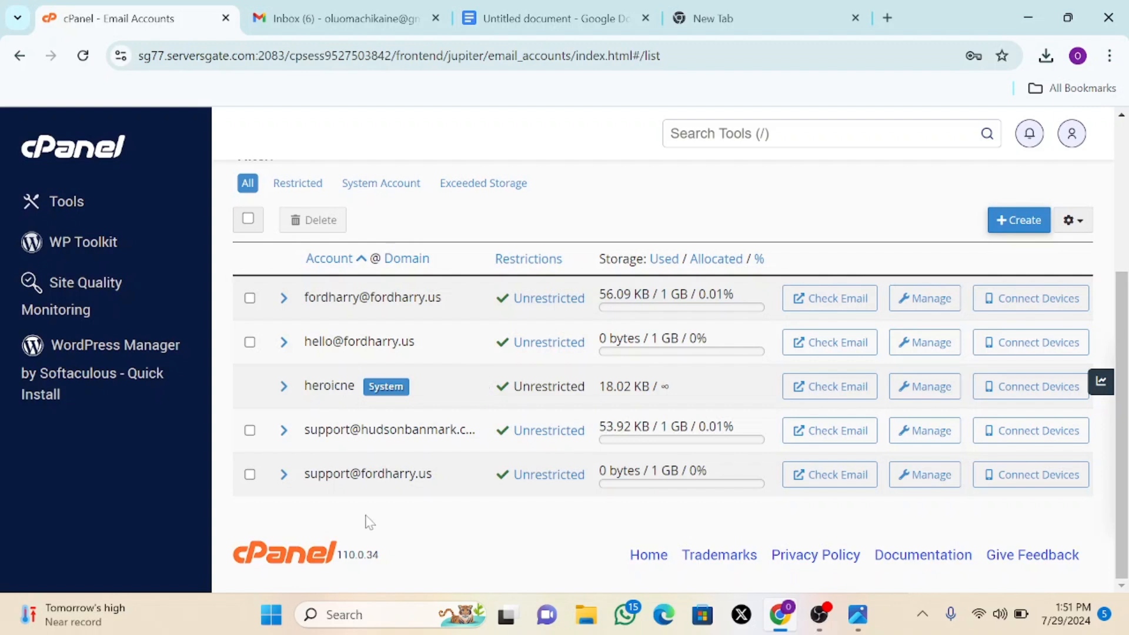
left_click_drag(304, 474, 435, 475)
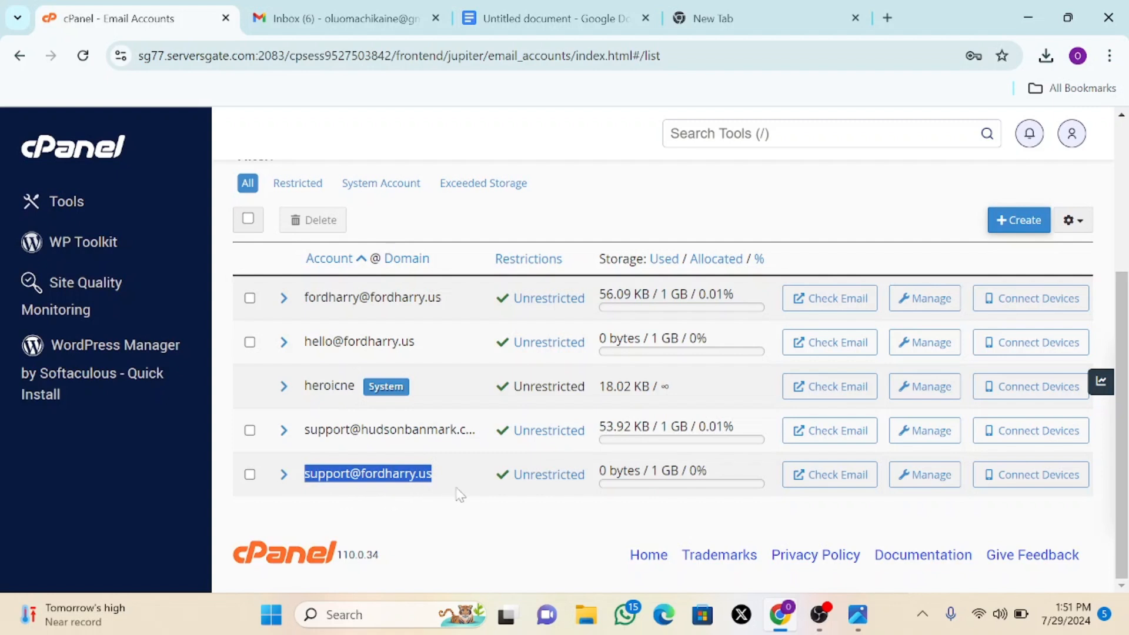
left_click(358, 504)
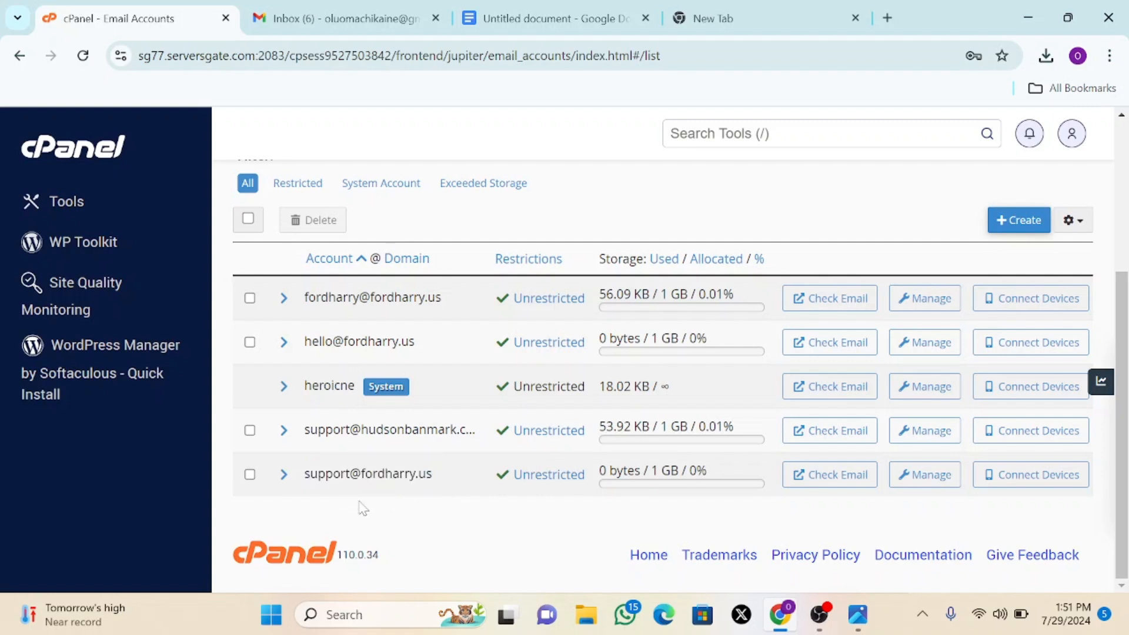
left_click_drag(303, 475, 436, 478)
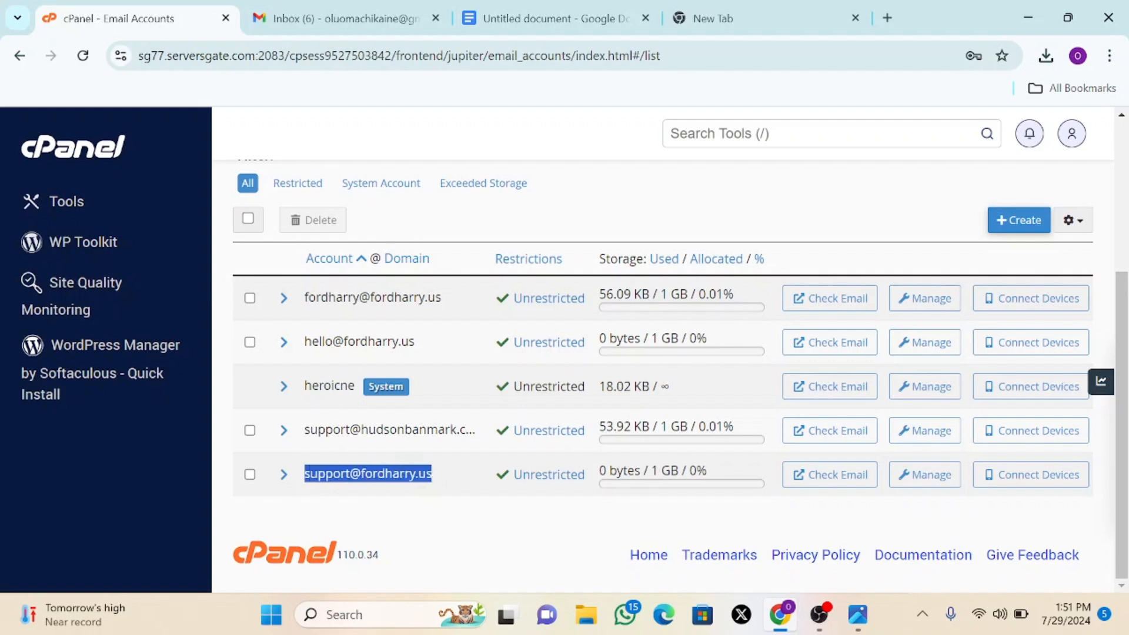
left_click(397, 497)
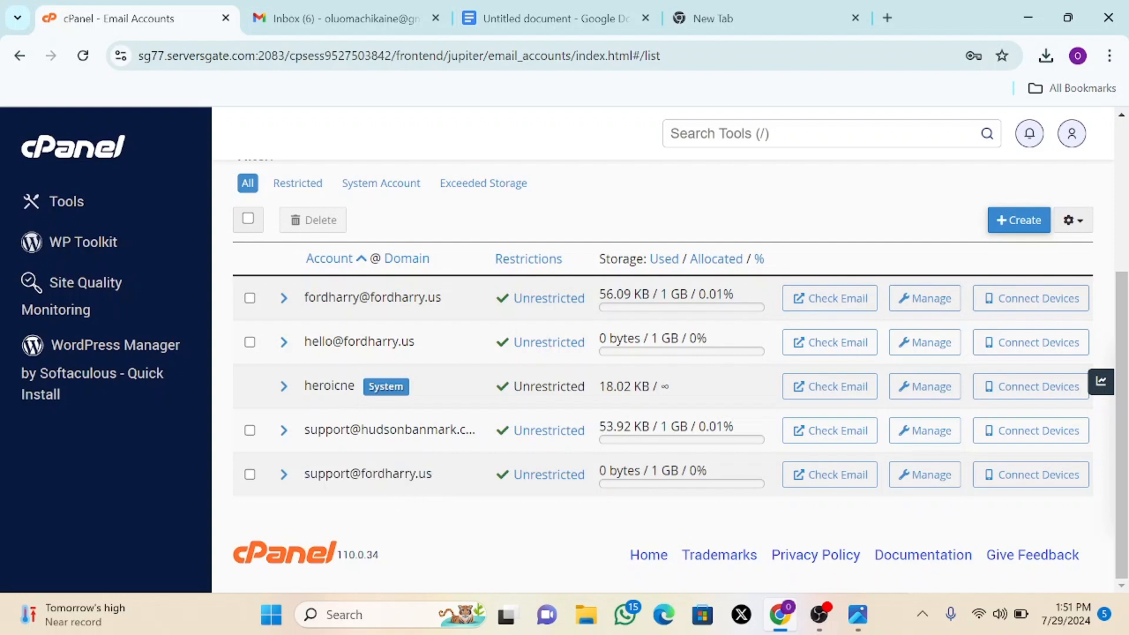
left_click_drag(307, 482, 444, 494)
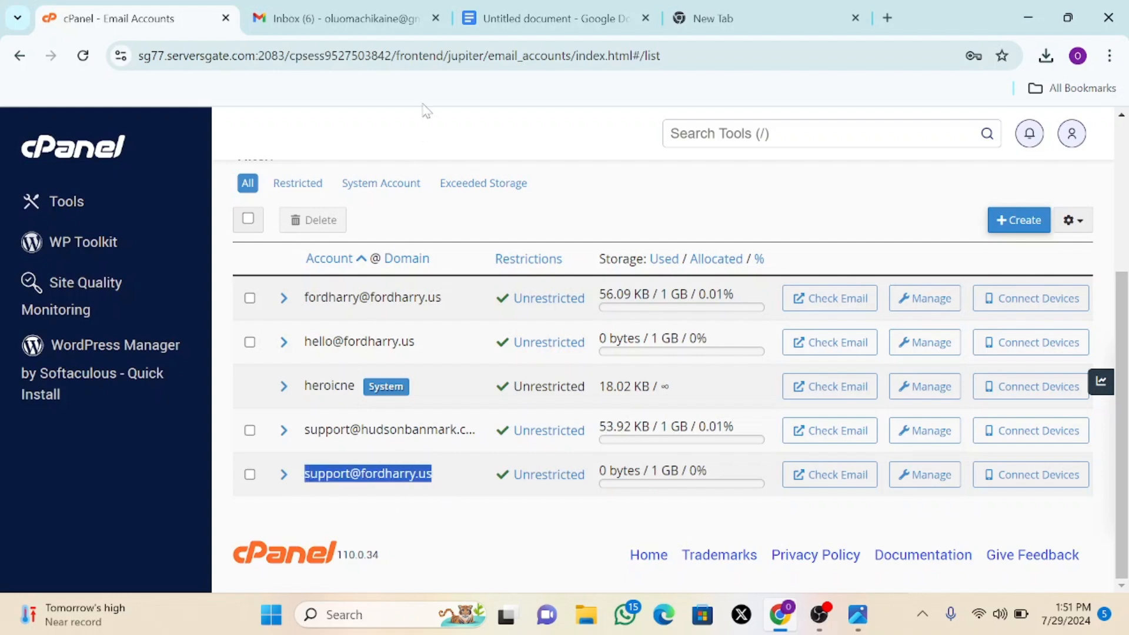
left_click(347, 21)
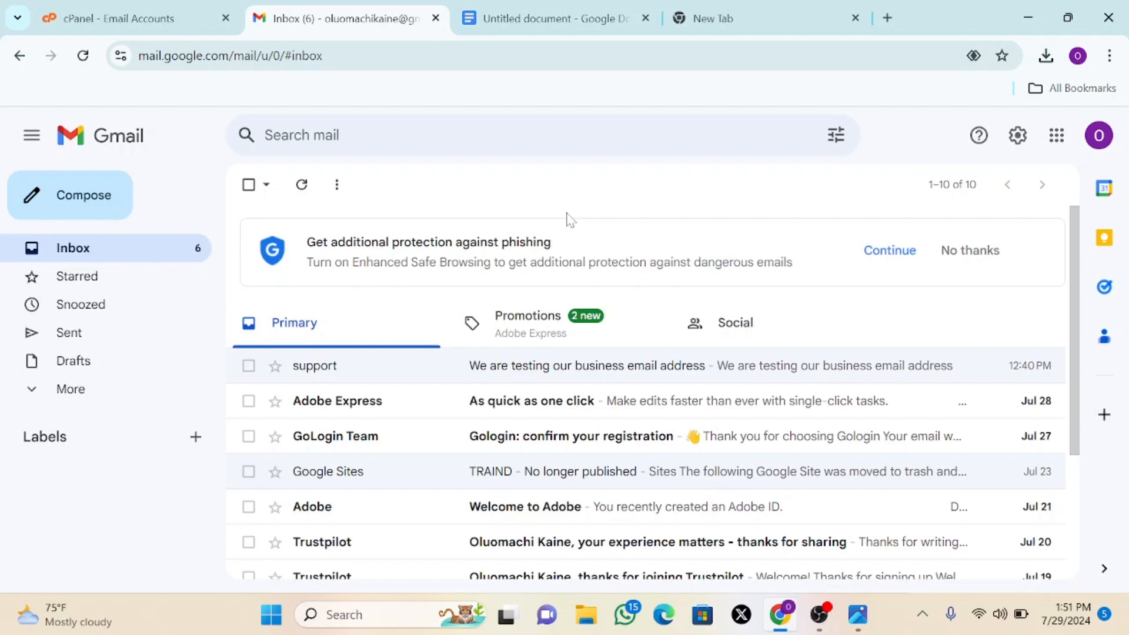
left_click(116, 19)
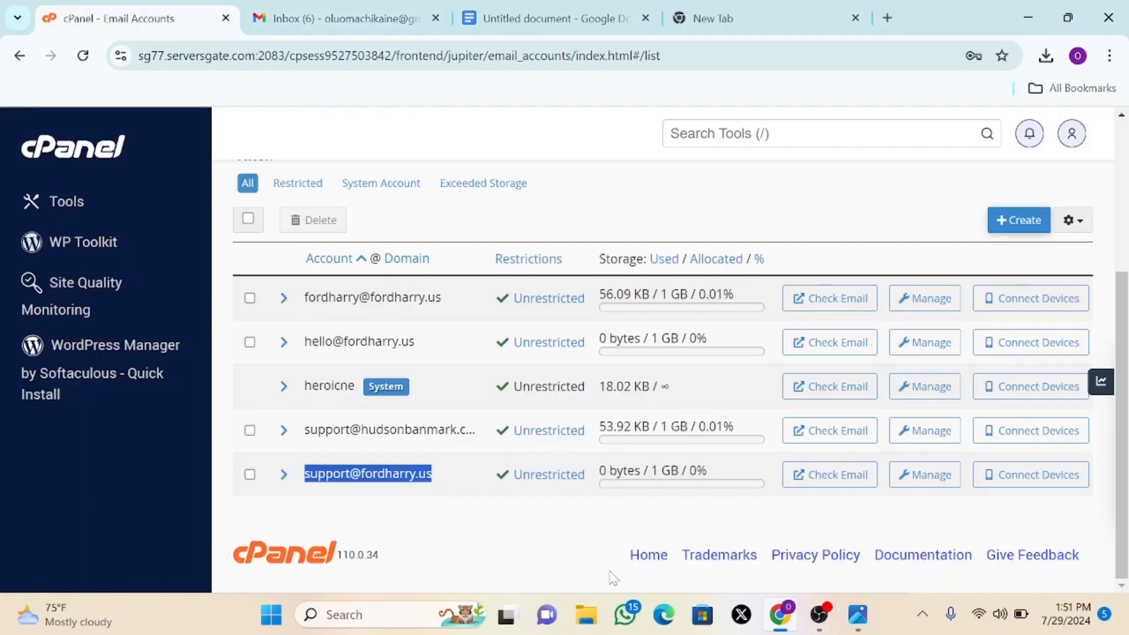
left_click(822, 476)
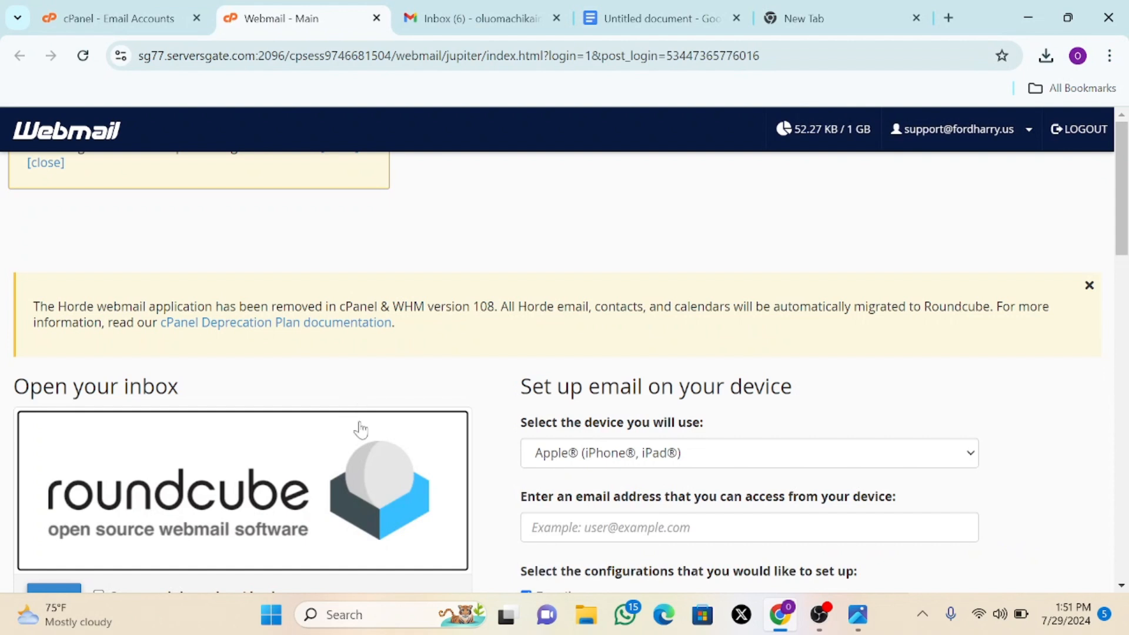
left_click(291, 486)
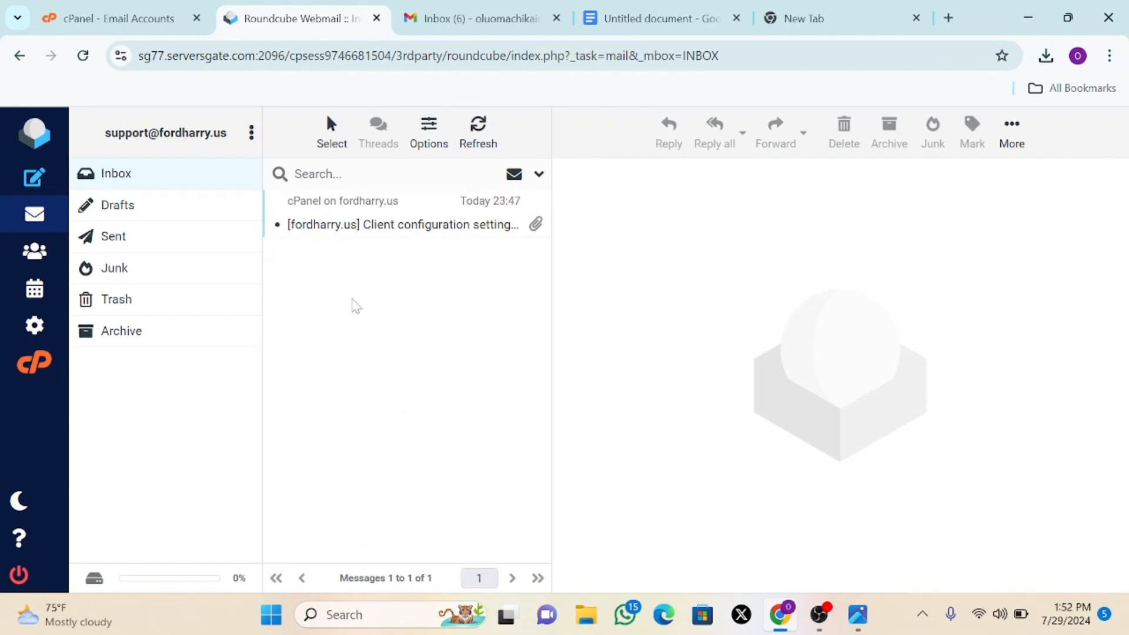
- Copy the IMAP 993, POP3 995, SMTP 465 settings table from the configuration message
left_click(383, 235)
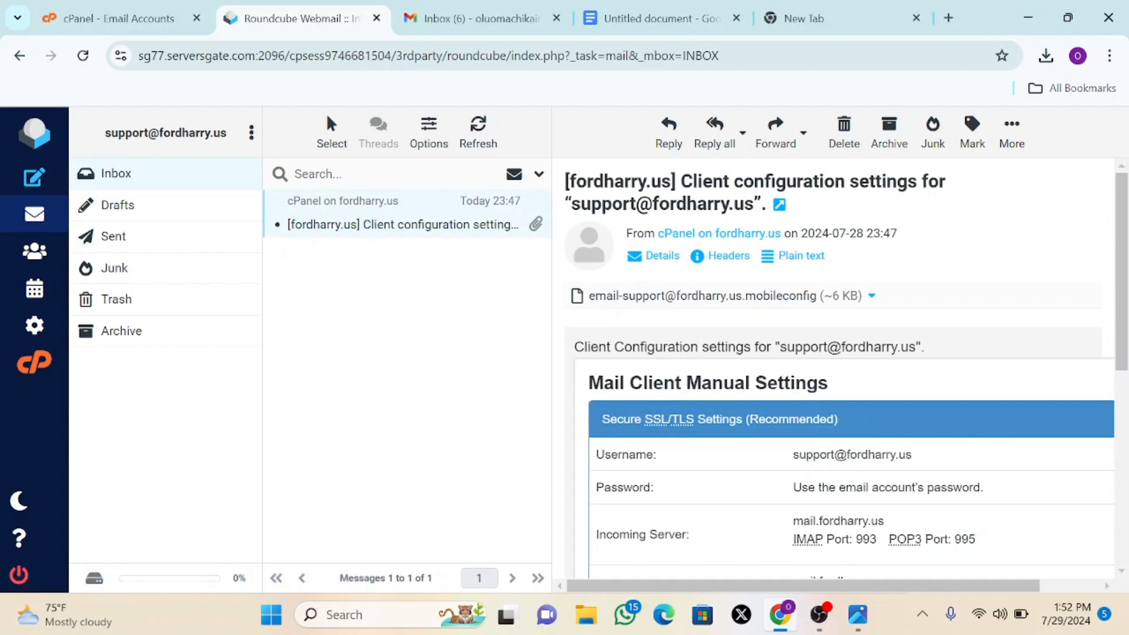
scroll(841, 368, "down", 6)
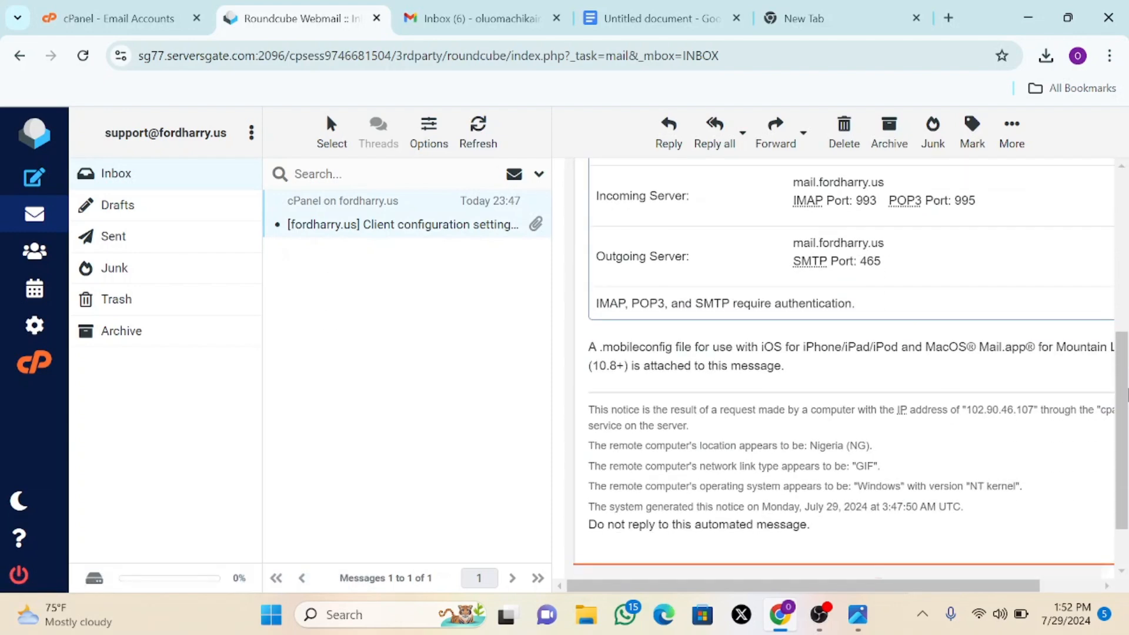
scroll(842, 368, "up", 4)
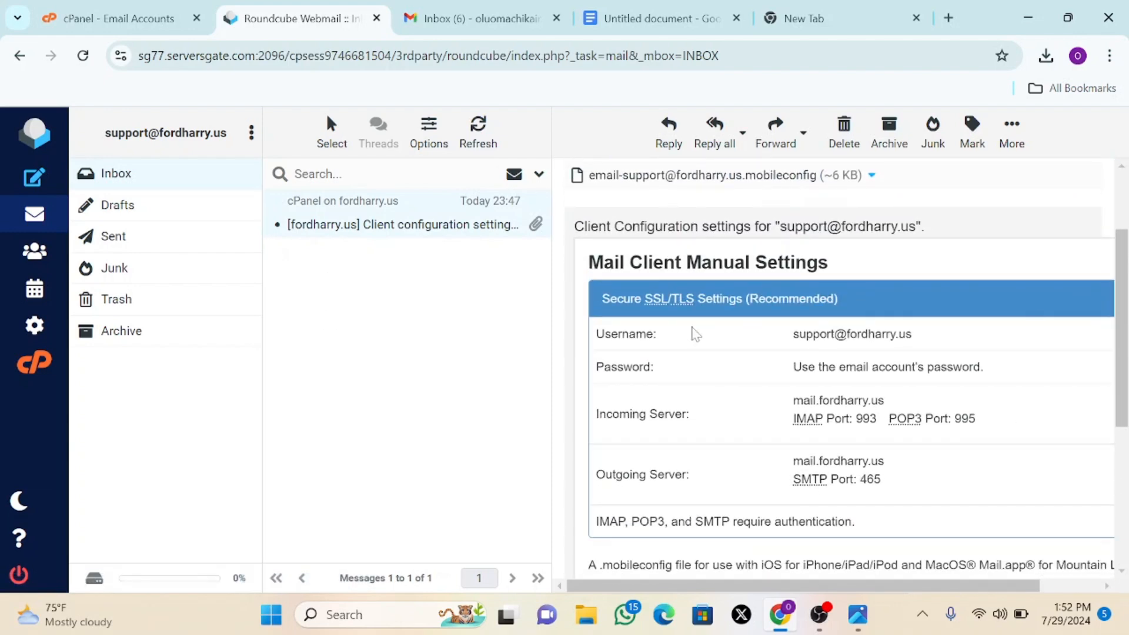
left_click_drag(596, 333, 888, 518)
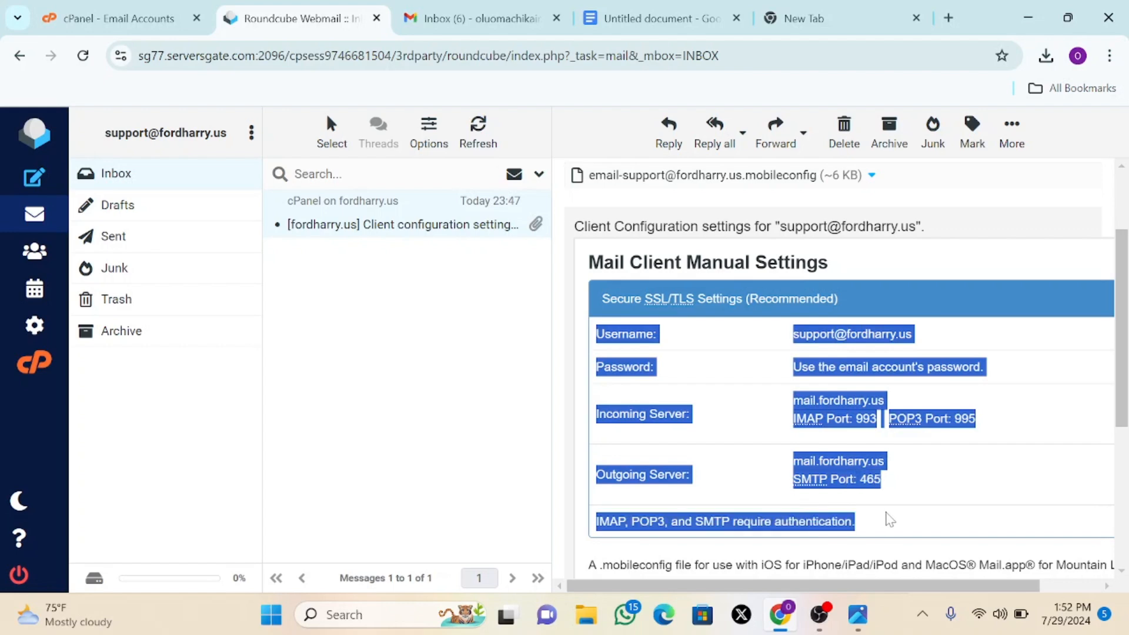
right_click(412, 171)
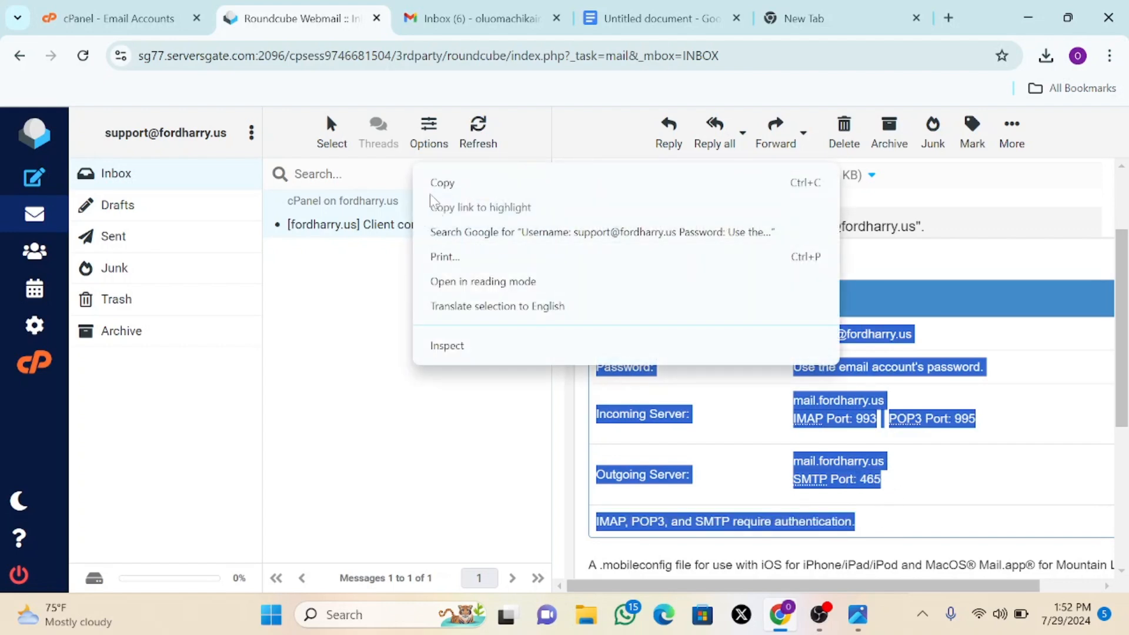
left_click(445, 182)
left_click(633, 14)
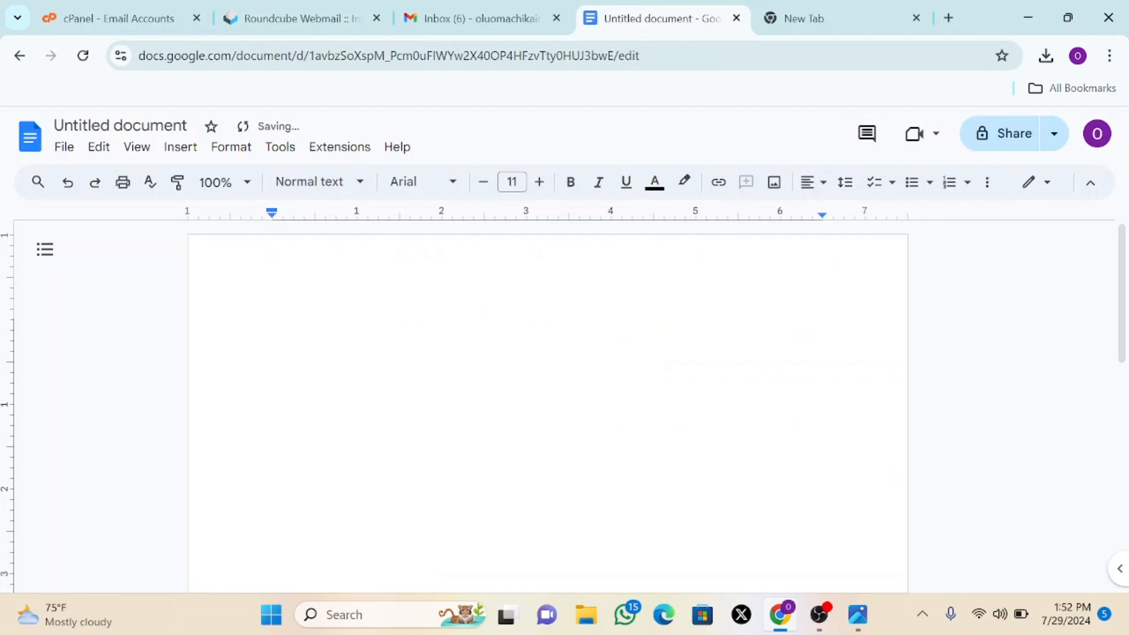
- Paste the copied mail server settings into the Untitled document, then return to Gmail
key("ctrl+v")
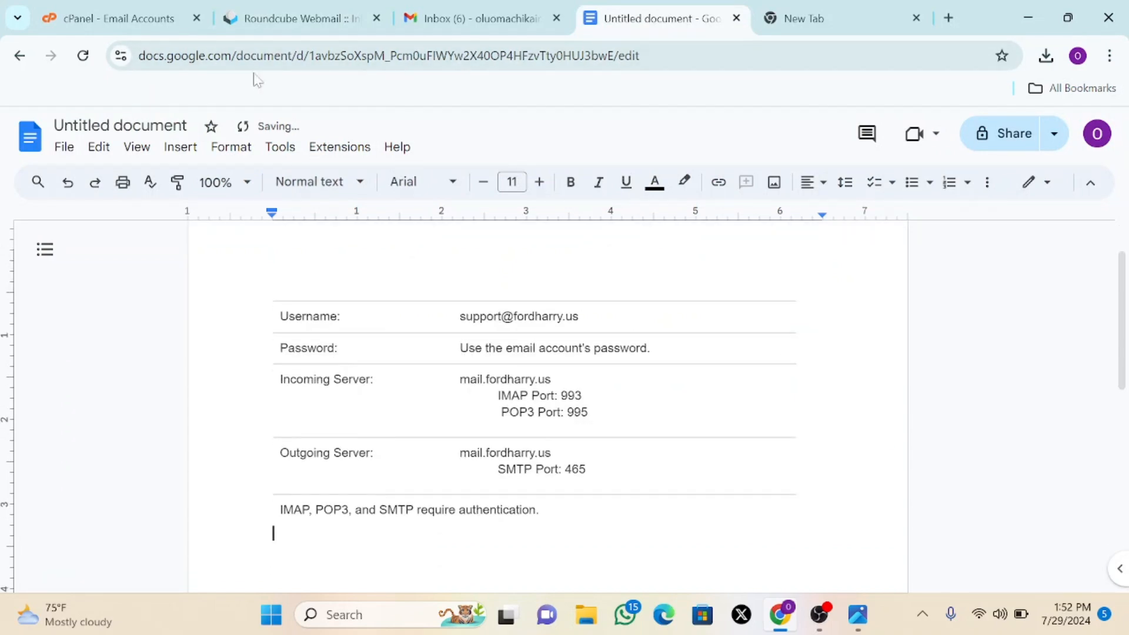
left_click(421, 20)
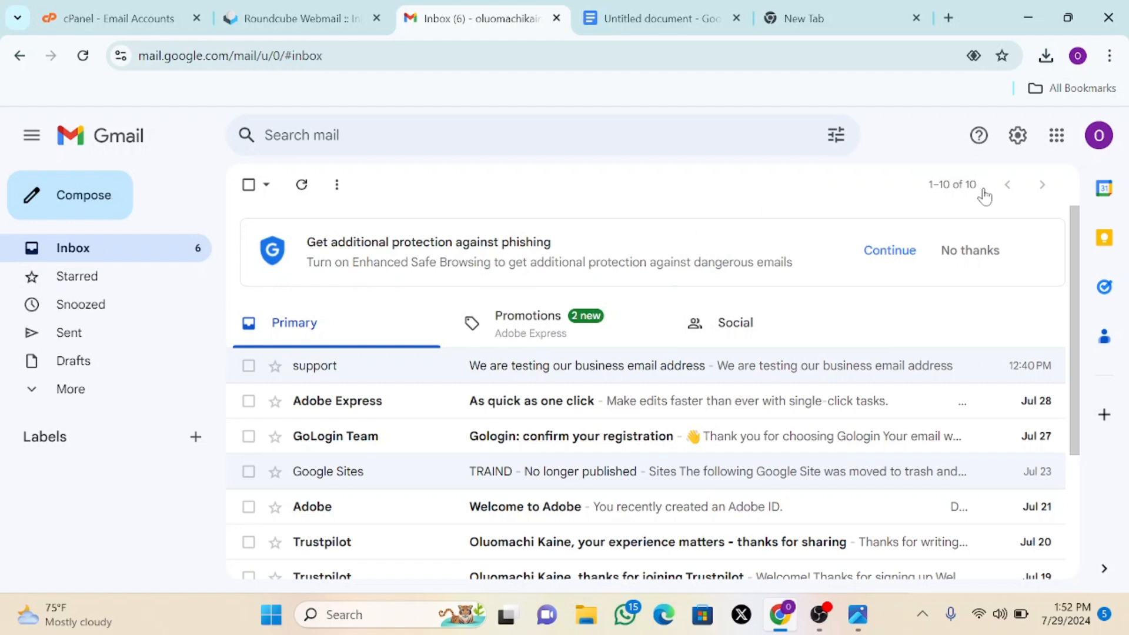
- Open Gmail's full settings on Accounts and Import and scroll to 'Check mail from other accounts'
left_click(1016, 136)
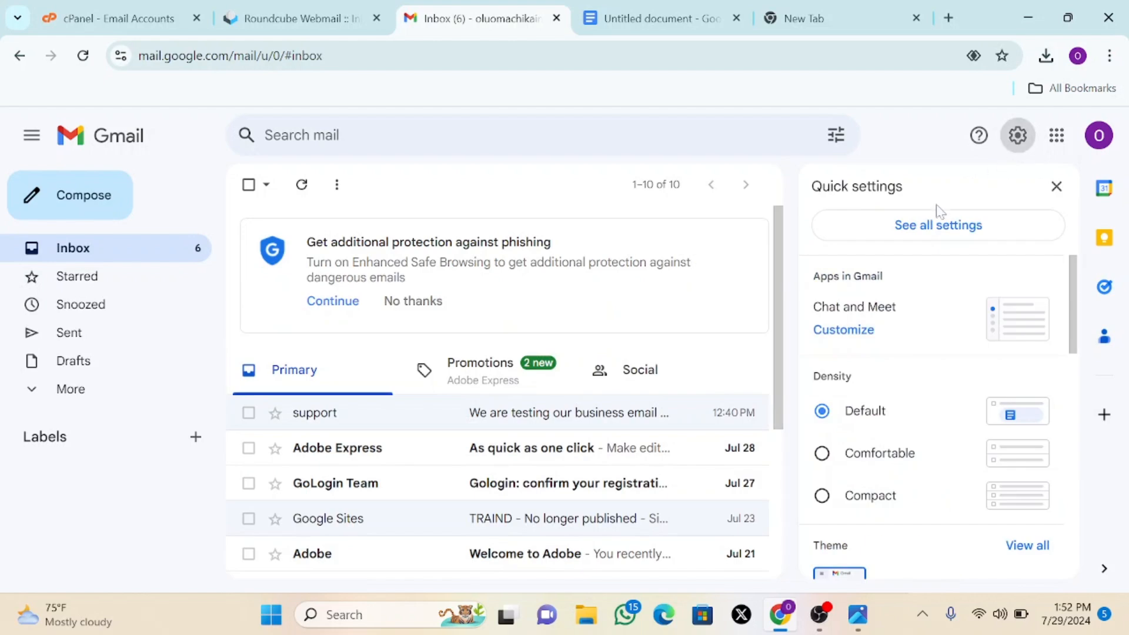
left_click(938, 228)
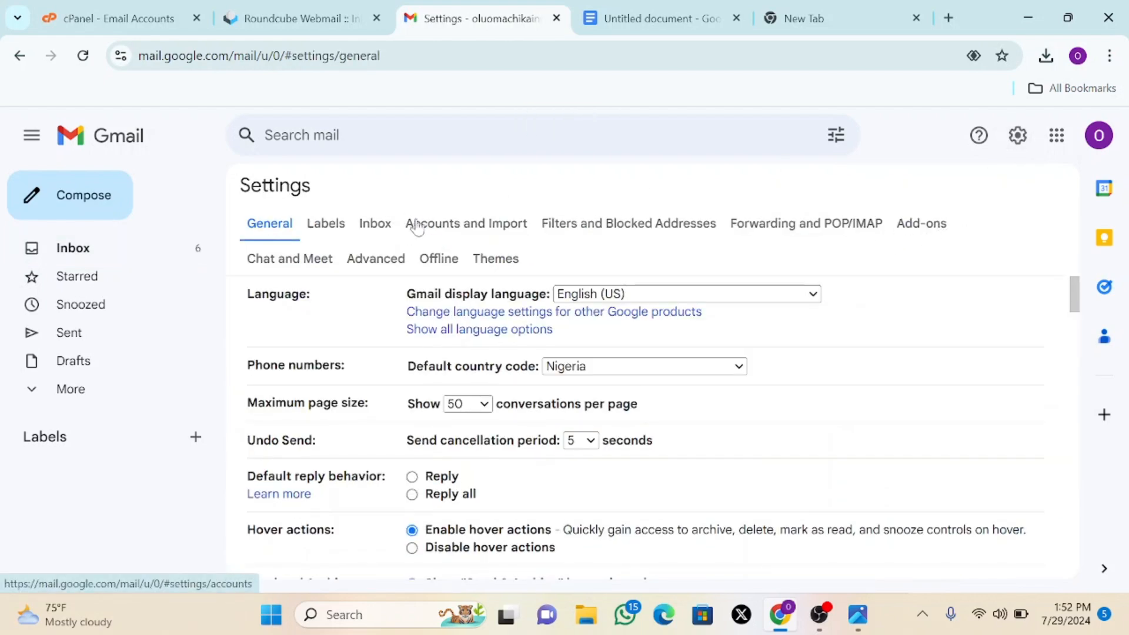
left_click(471, 231)
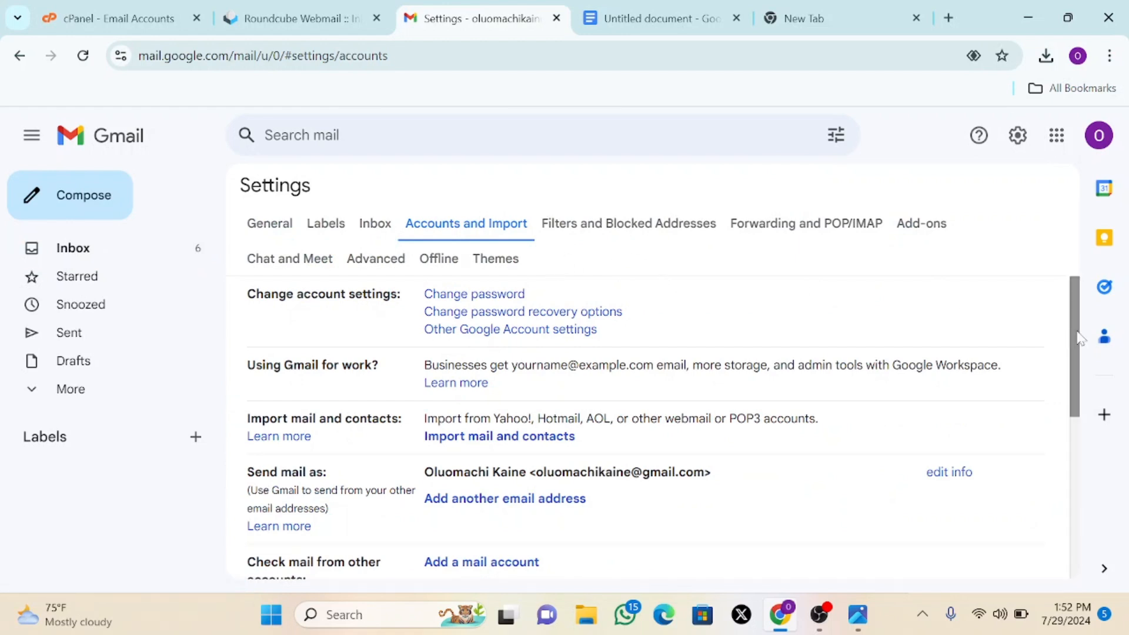
left_click_drag(1077, 333, 1082, 424)
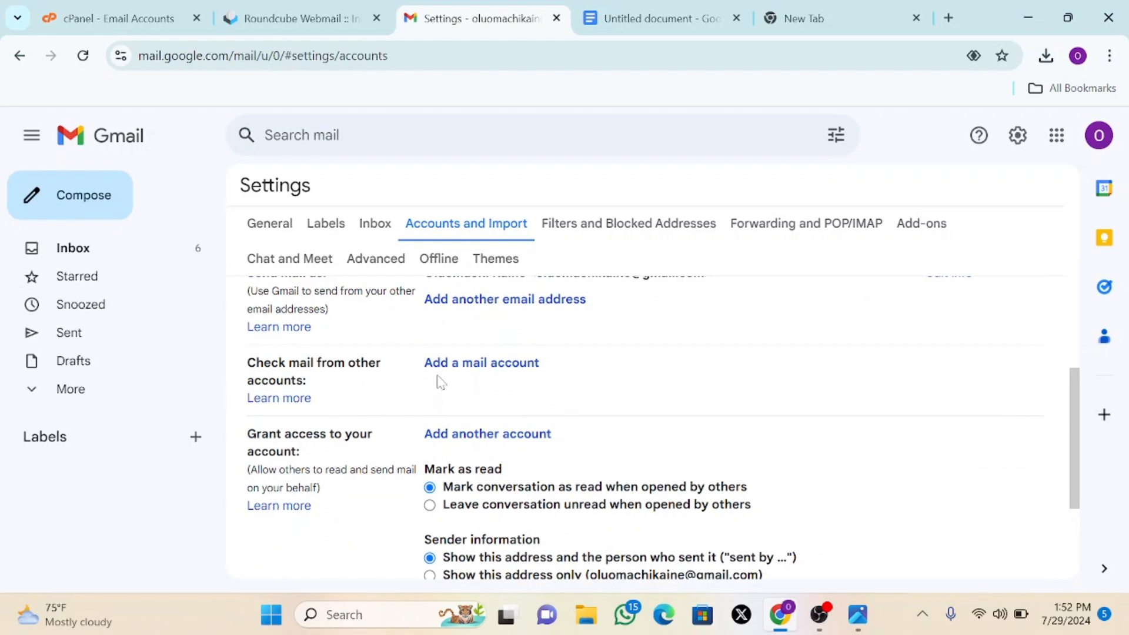
- Open the Add a mail account form and copy the support address from Roundcube
left_click(499, 366)
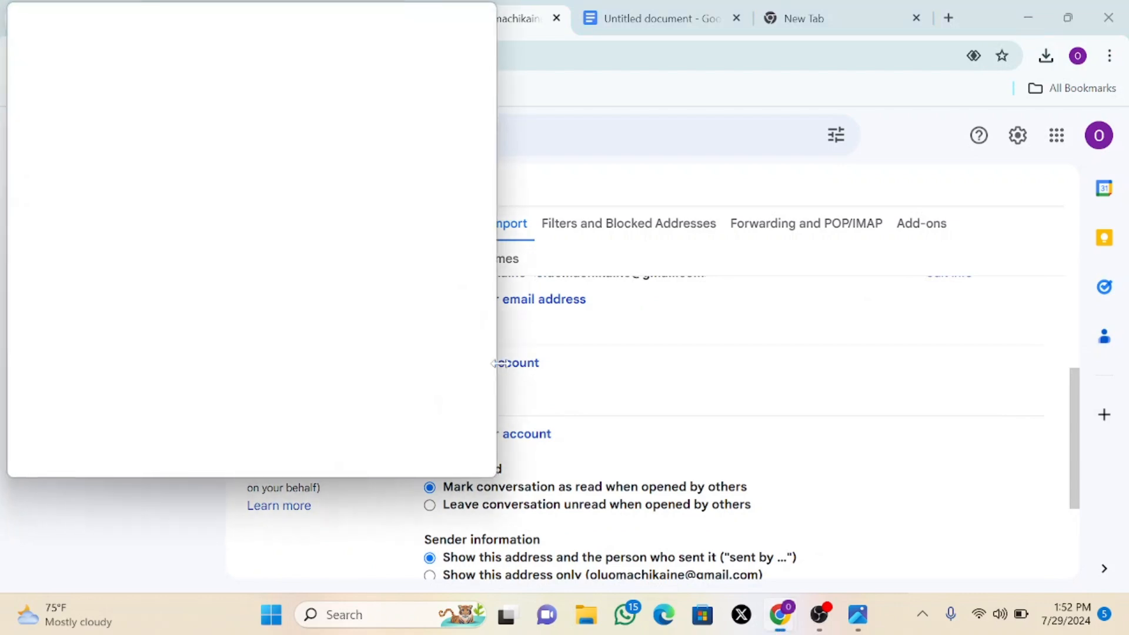
left_click_drag(281, 15, 617, 126)
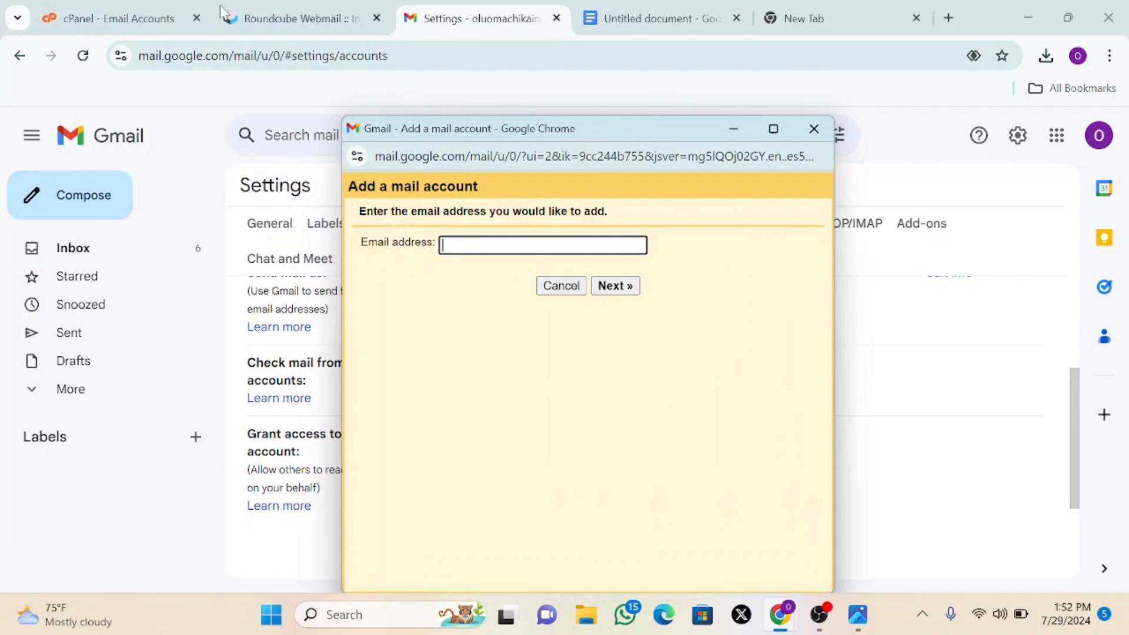
left_click(294, 18)
left_click(824, 271)
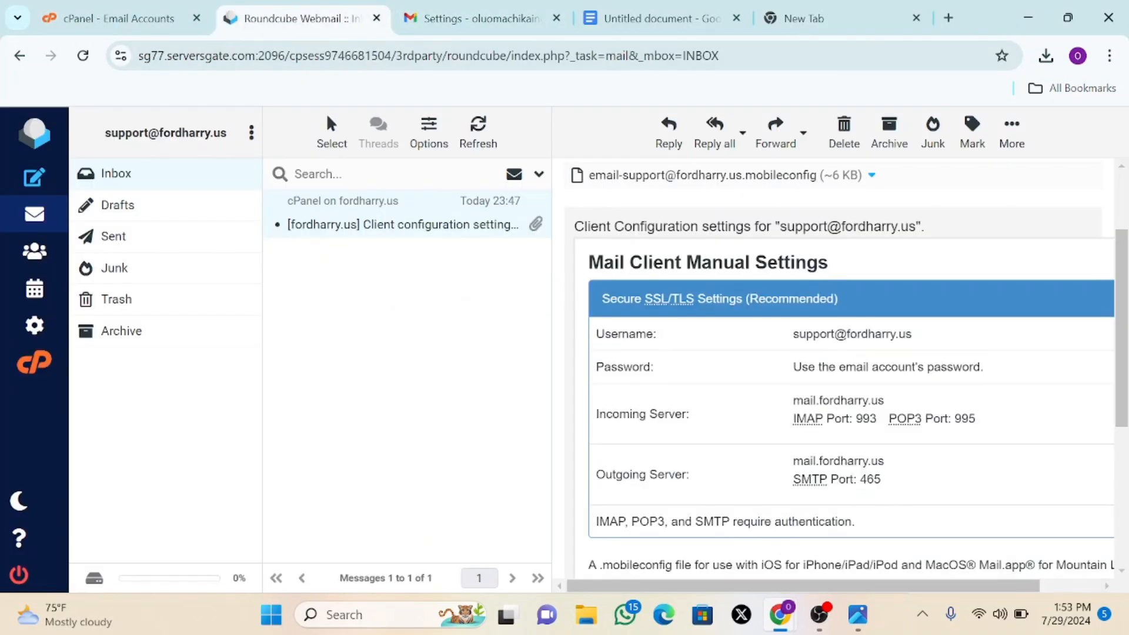
left_click_drag(781, 226, 916, 226)
right_click(894, 227)
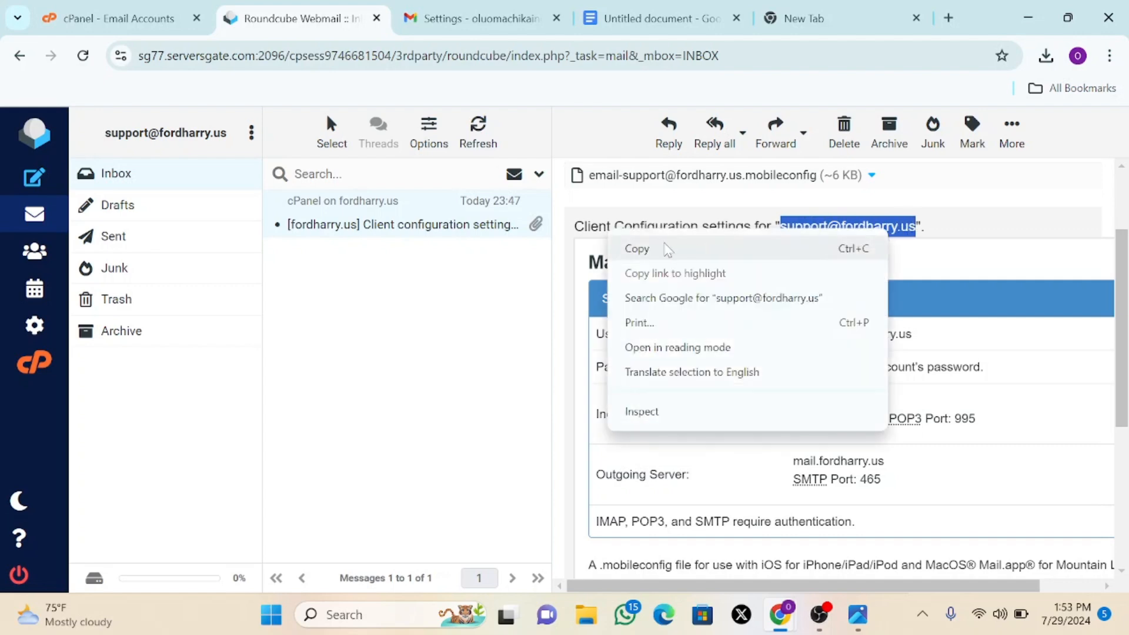
left_click(667, 250)
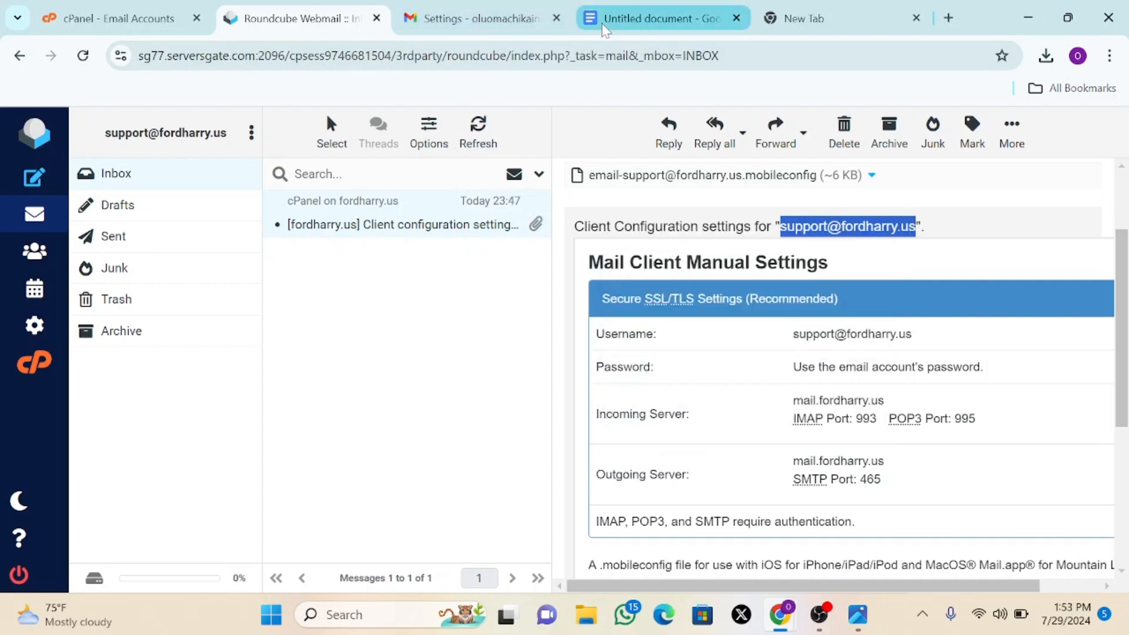
- Paste the business address into the form and continue with POP3 import
left_click(499, 18)
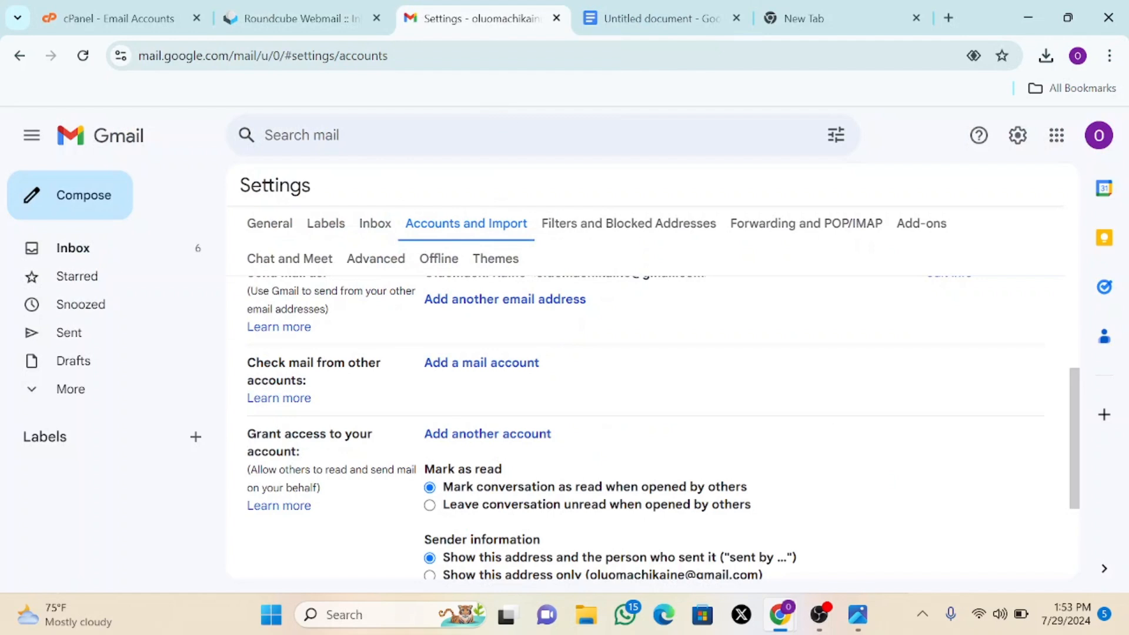
mouse_move(786, 618)
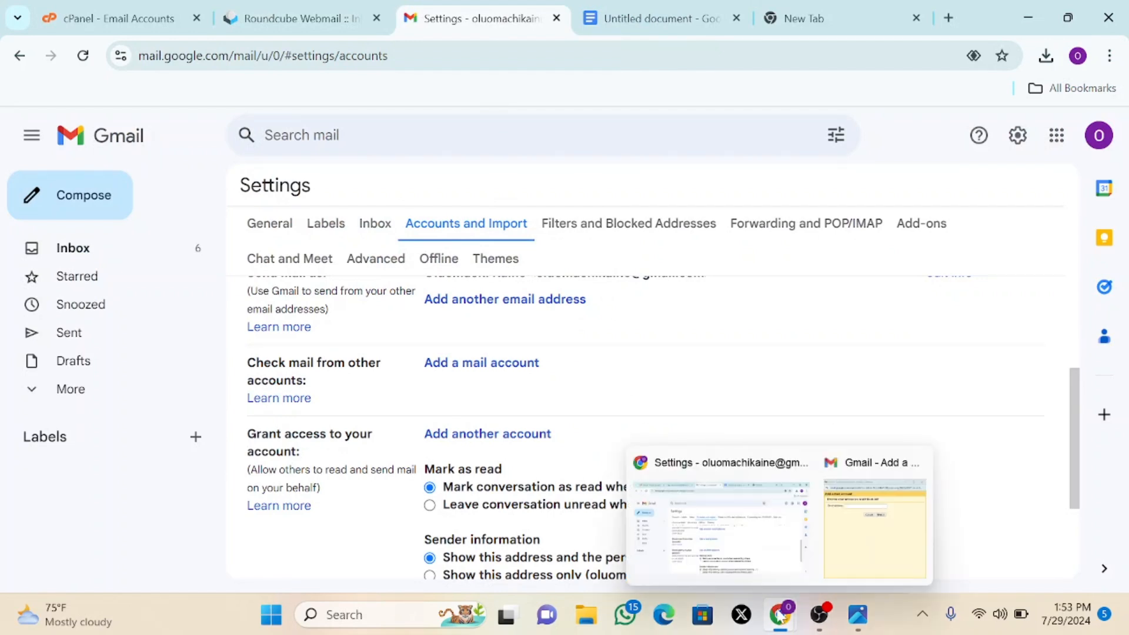
left_click(854, 512)
left_click(496, 243)
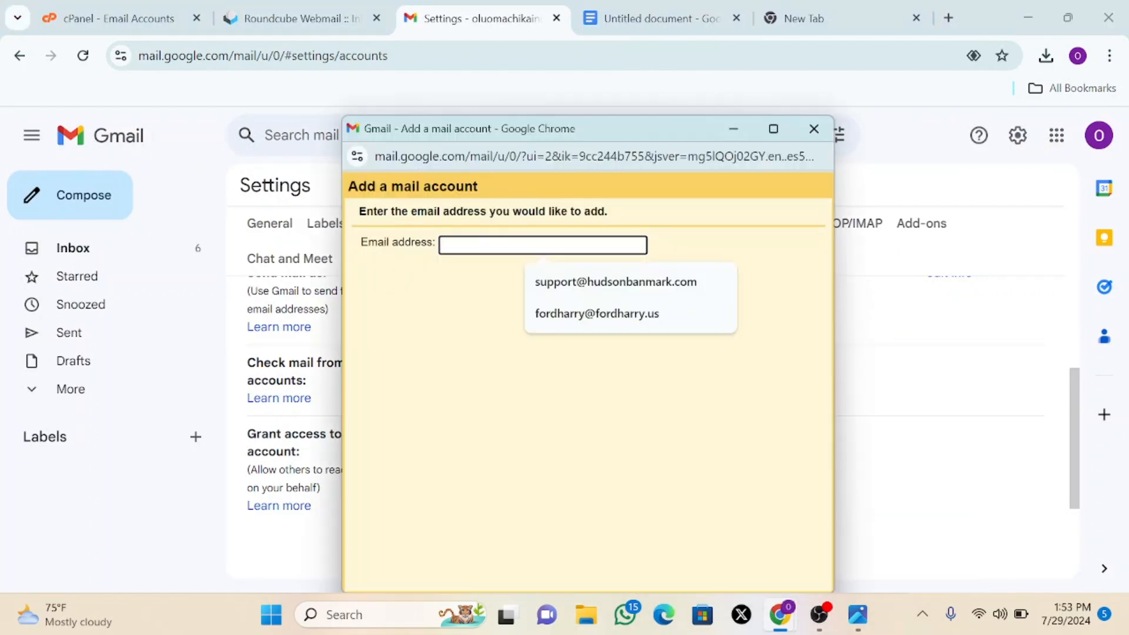
key("ctrl+v")
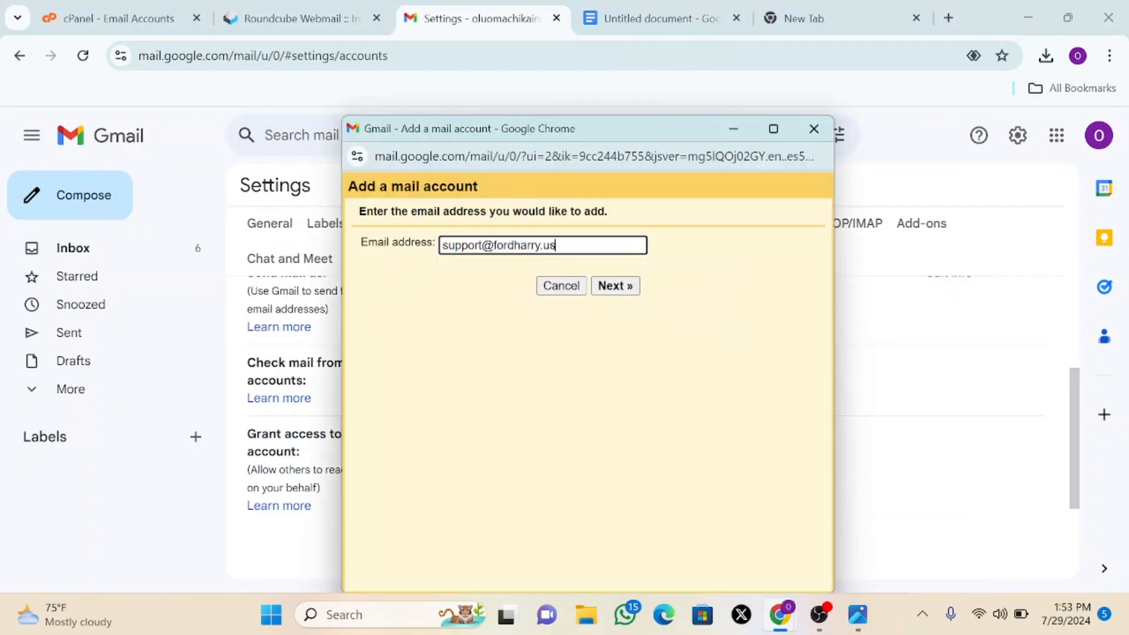
left_click(611, 291)
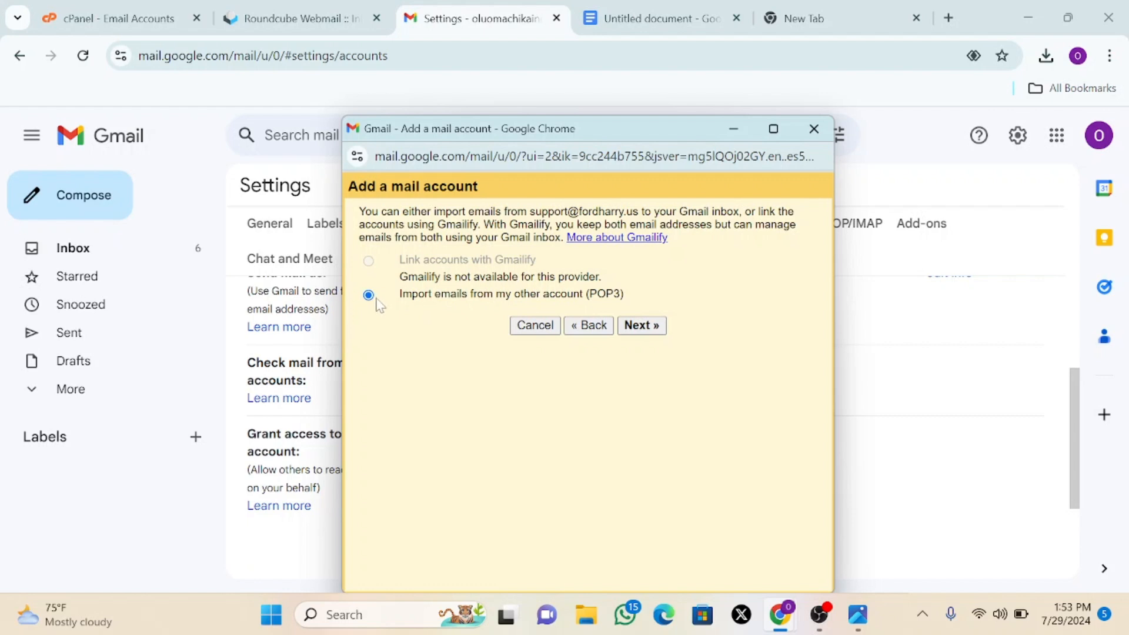
left_click(643, 327)
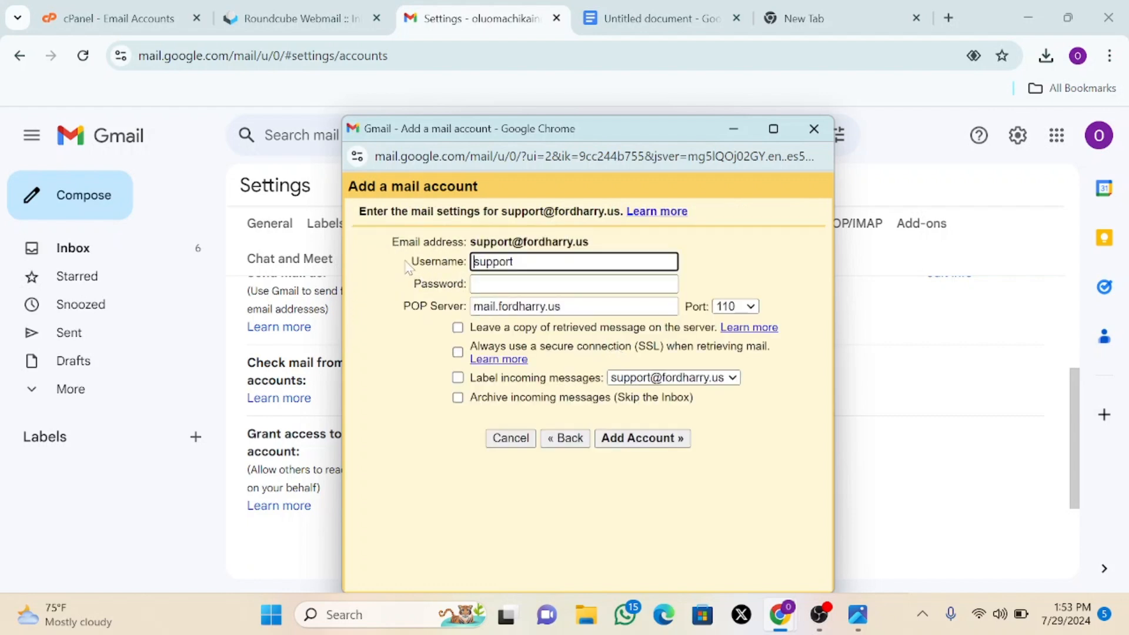
- Set the Username to the full business address, removing the leftover support prefix
left_click(519, 262)
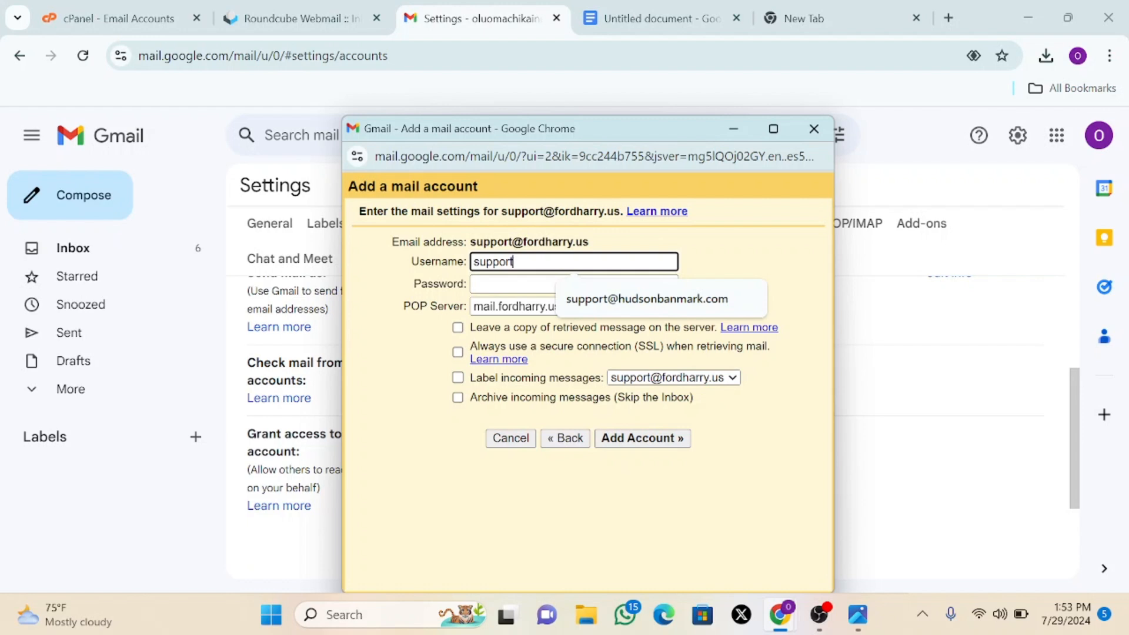
left_click_drag(589, 242, 465, 242)
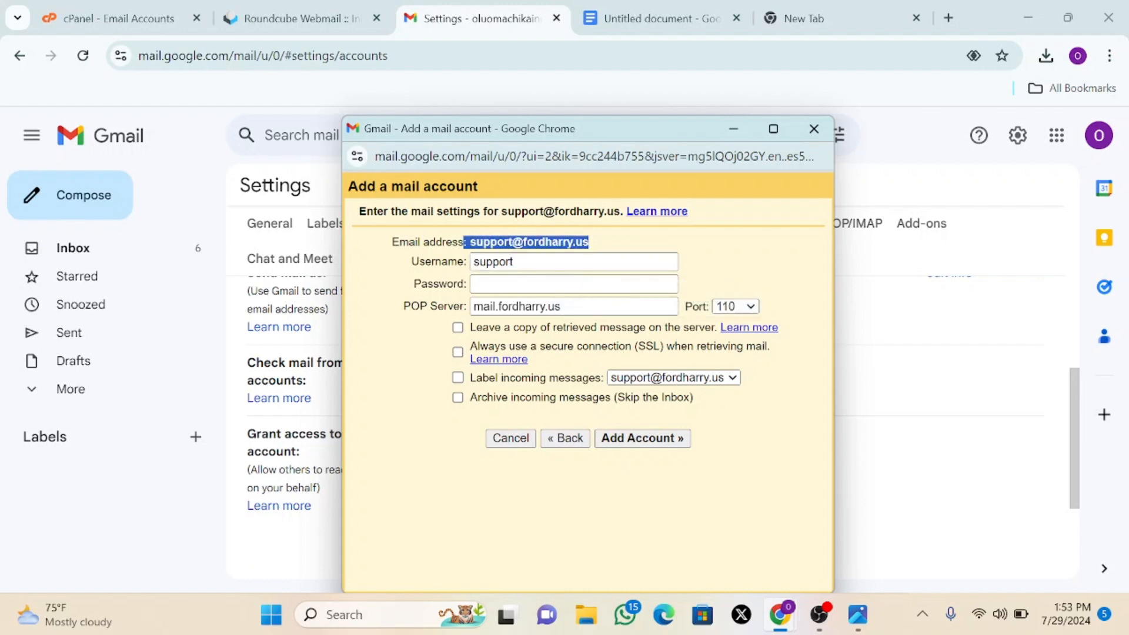
left_click(597, 250)
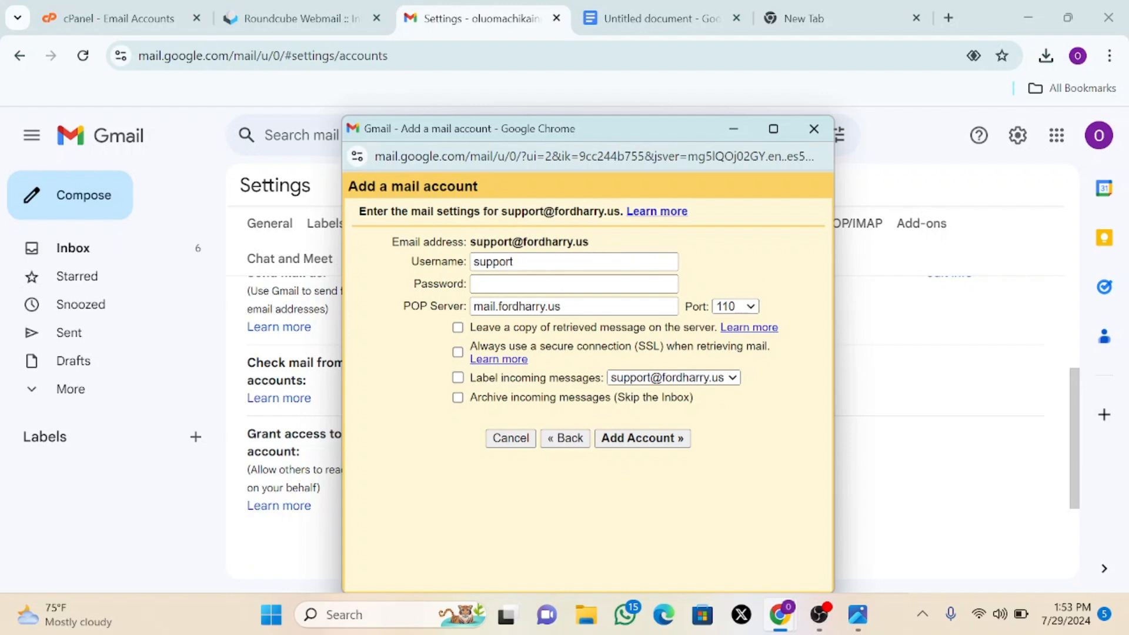
left_click_drag(590, 242, 471, 242)
right_click(490, 242)
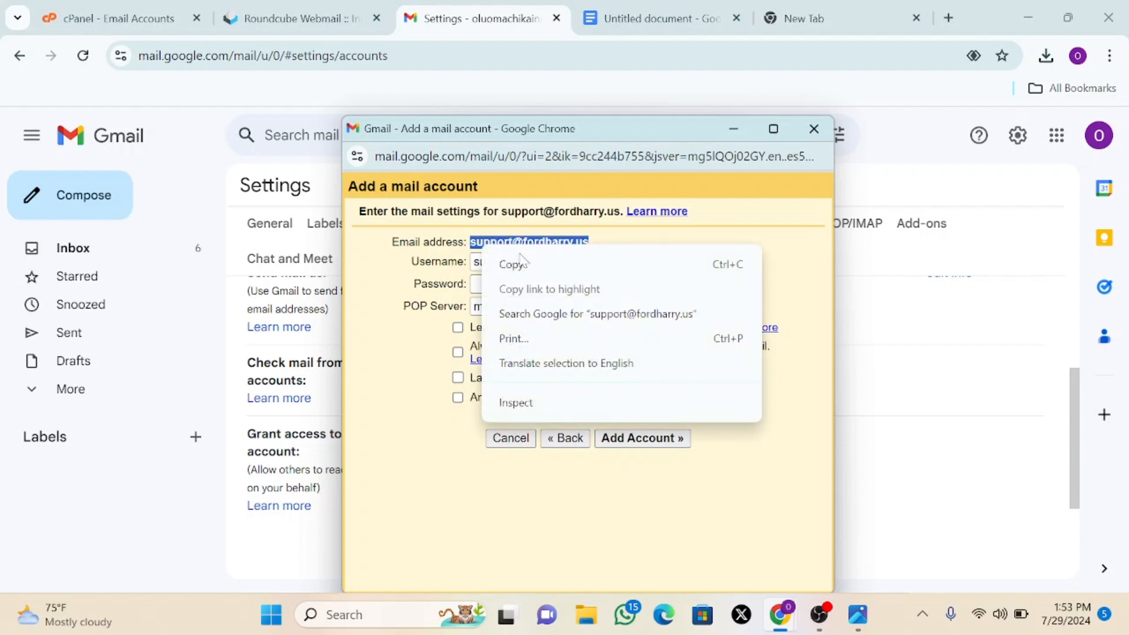
left_click(504, 263)
left_click(559, 261)
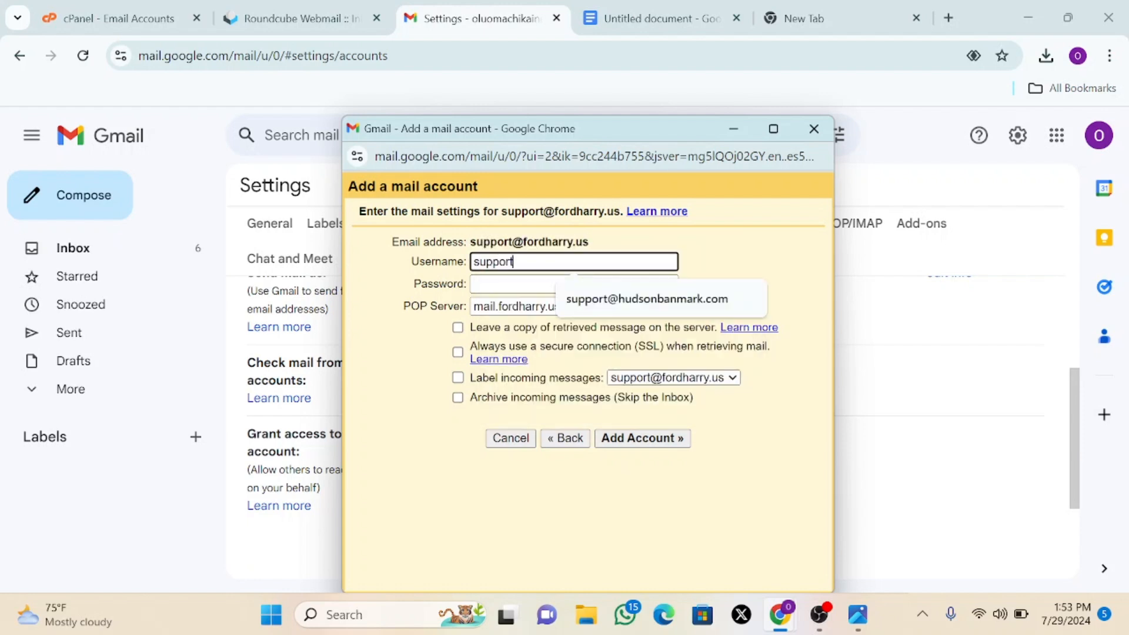
key("ctrl+v")
left_click_drag(513, 262, 473, 261)
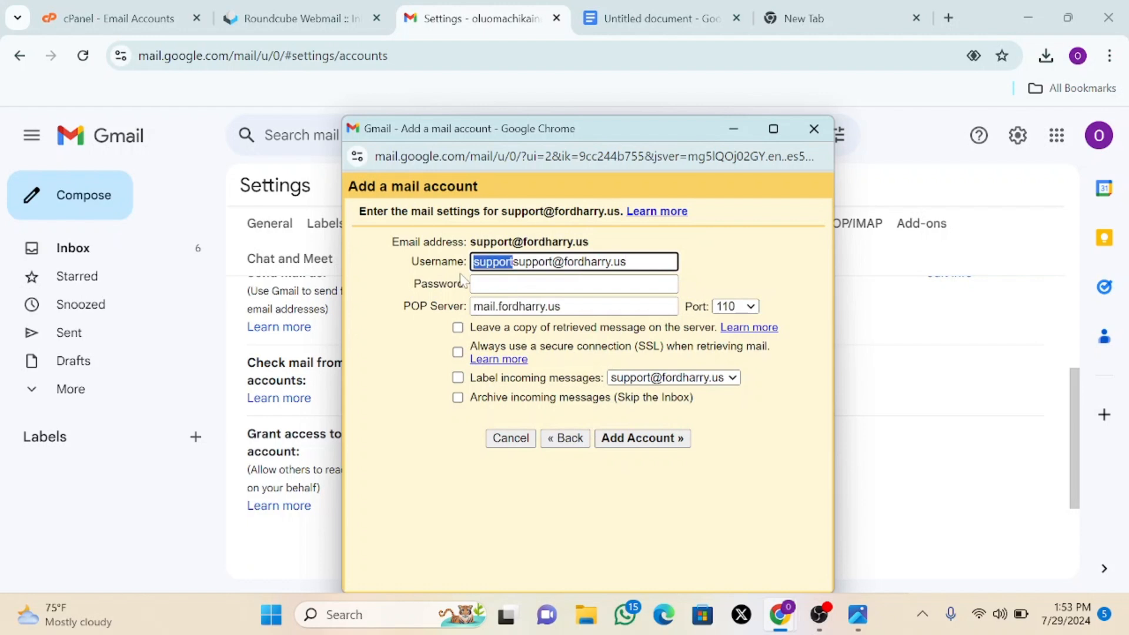
key("BackSpace")
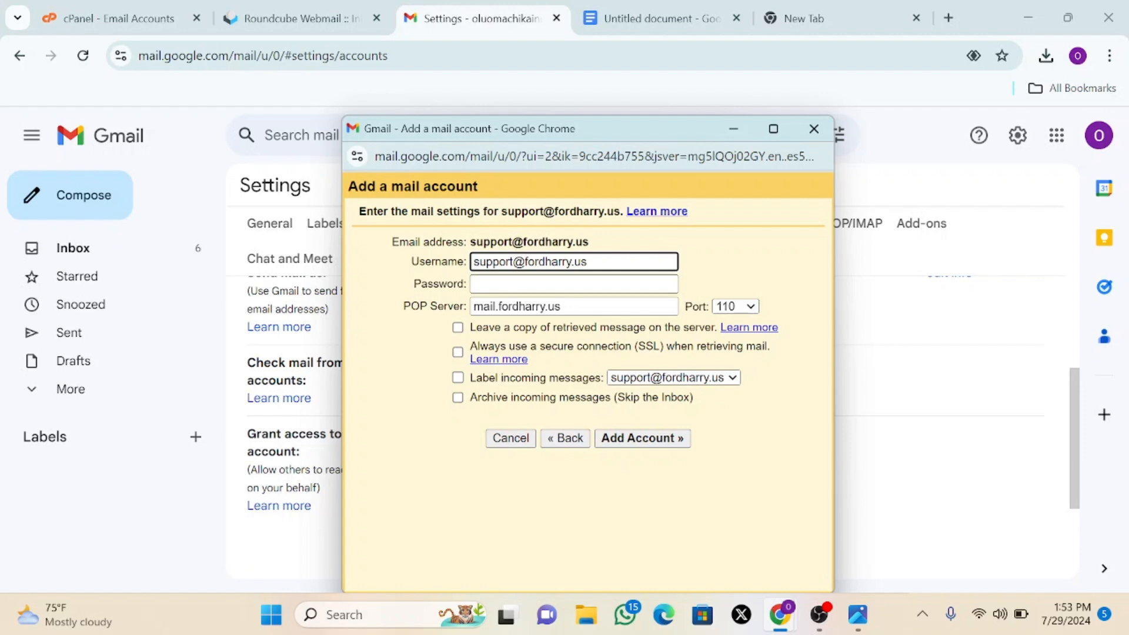
- Enter the account password and check the document's POP3 port 995 setting
left_click(575, 284)
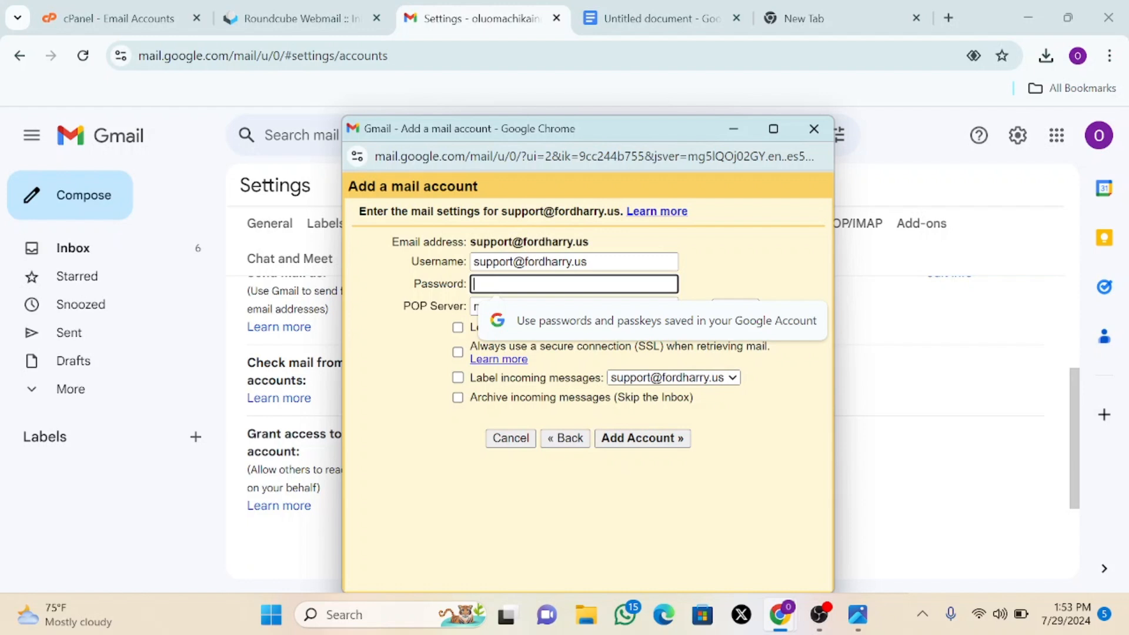
type("•••")
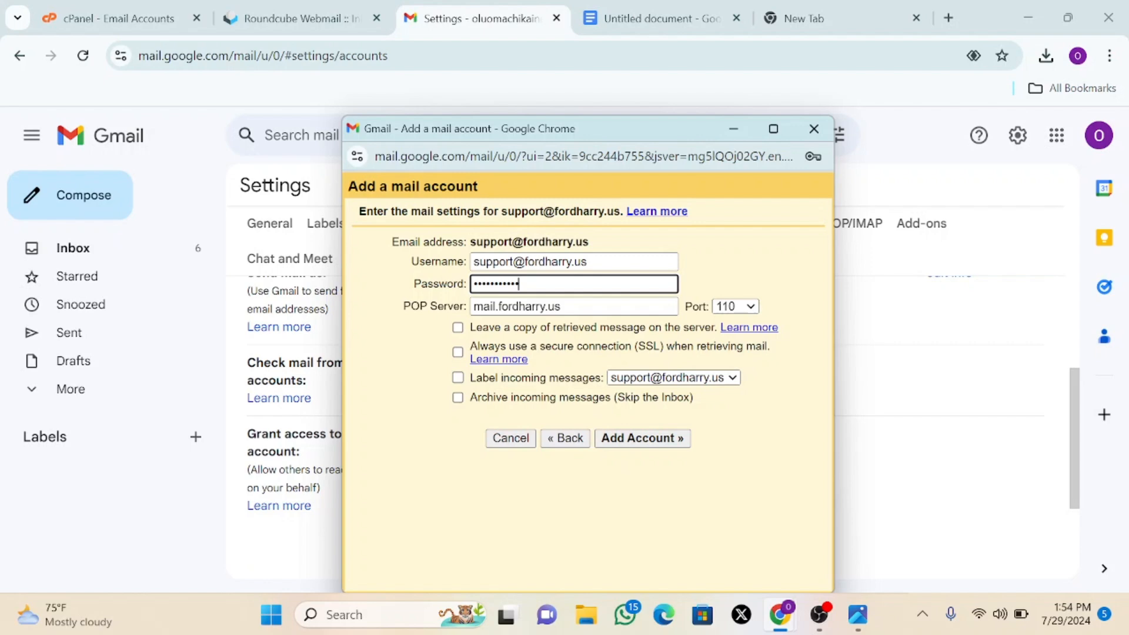
left_click(615, 306)
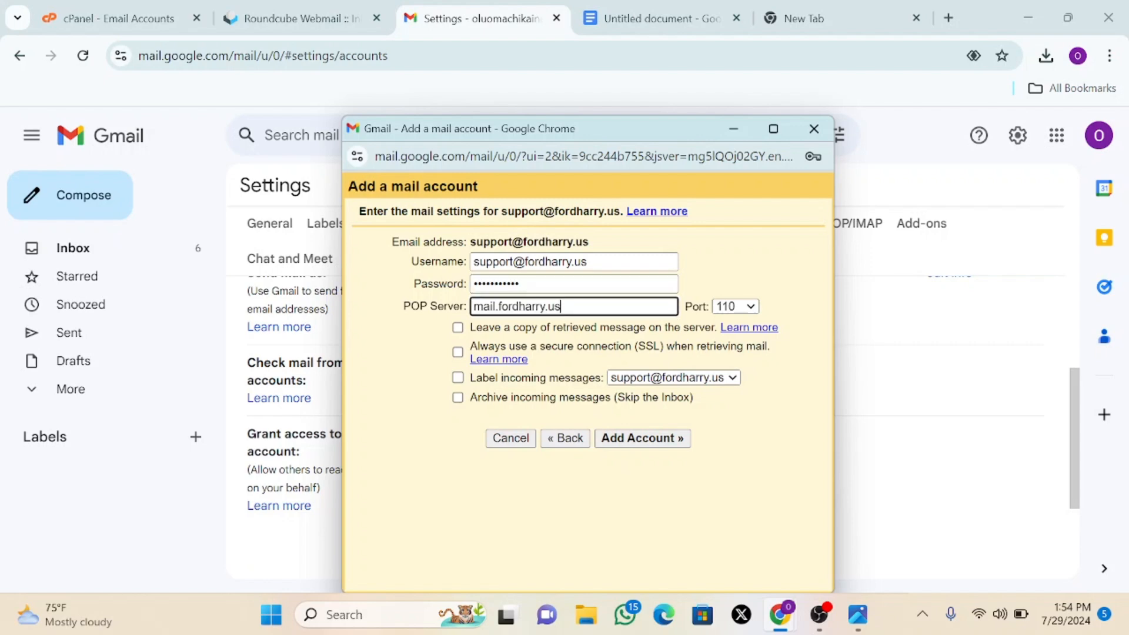
left_click(642, 25)
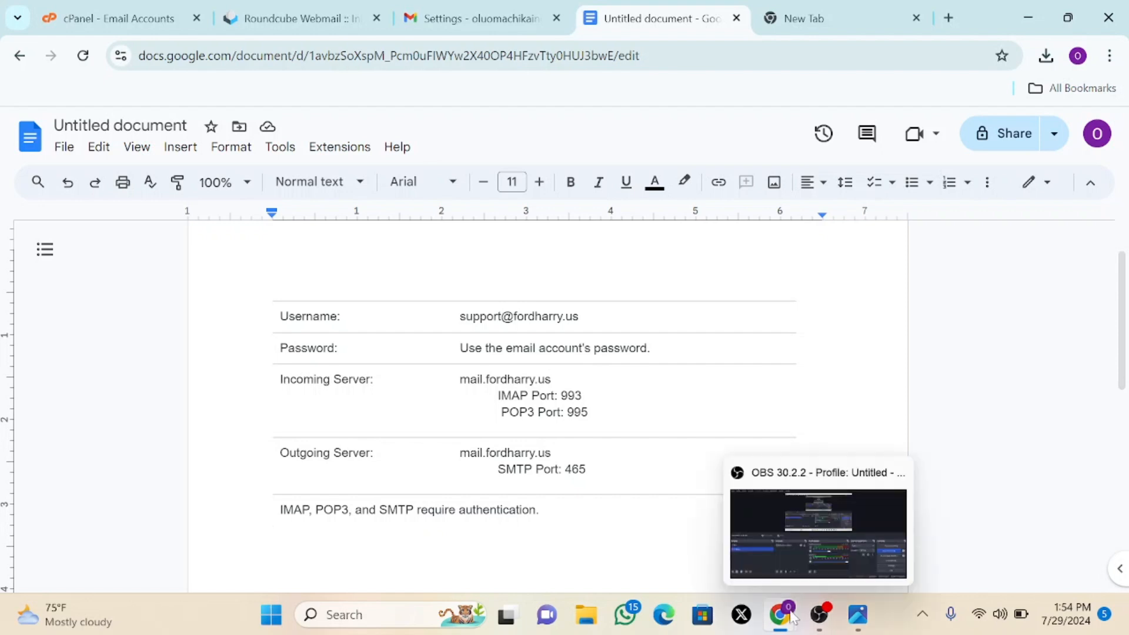
- Set POP port 995 with SSL and labelled incoming messages, then add the account
mouse_move(796, 615)
left_click(845, 563)
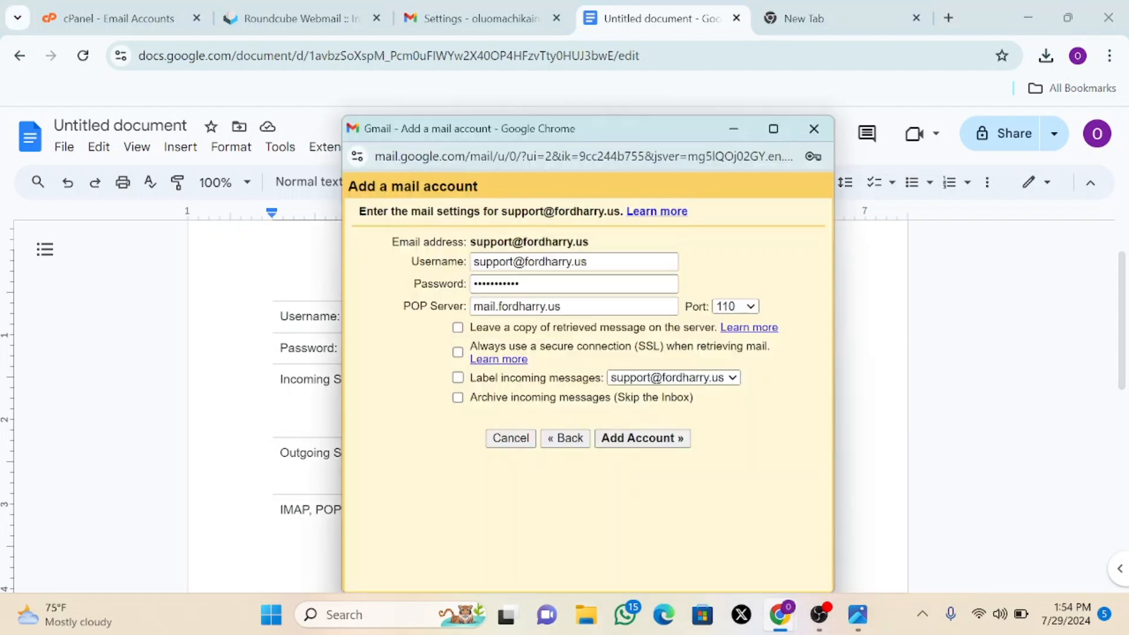
left_click(751, 308)
left_click(726, 365)
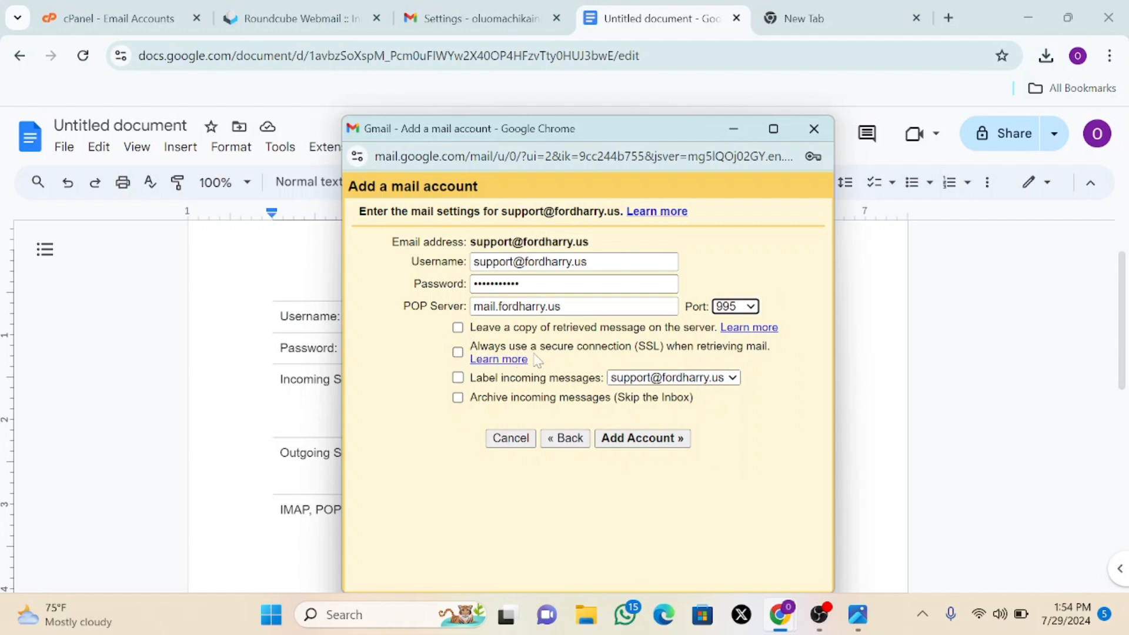
left_click(457, 352)
left_click(458, 378)
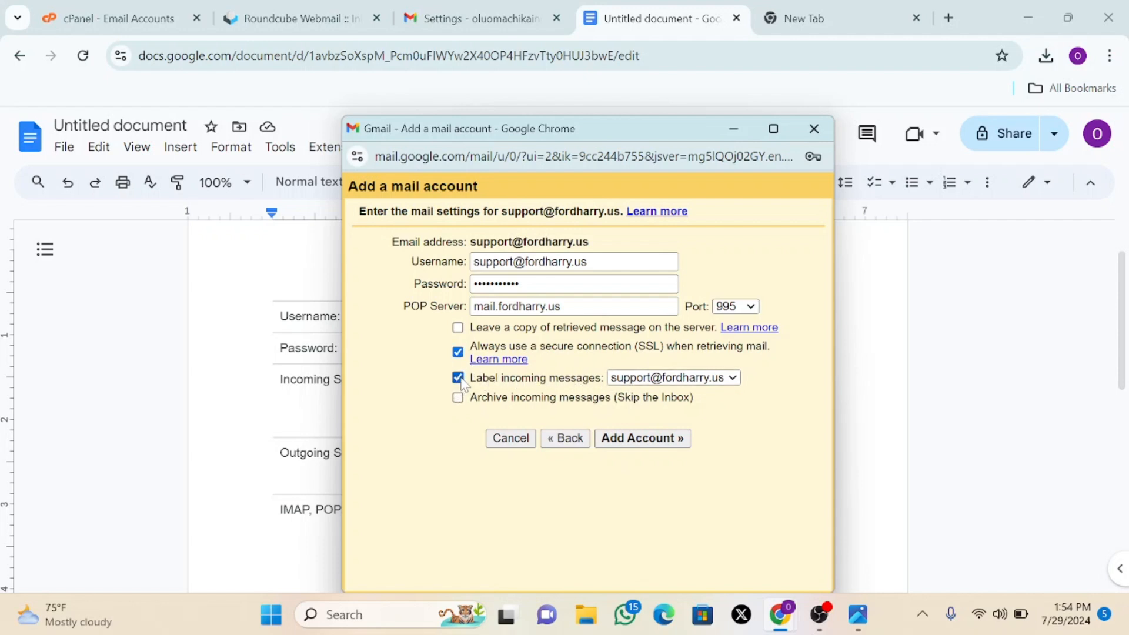
left_click(658, 447)
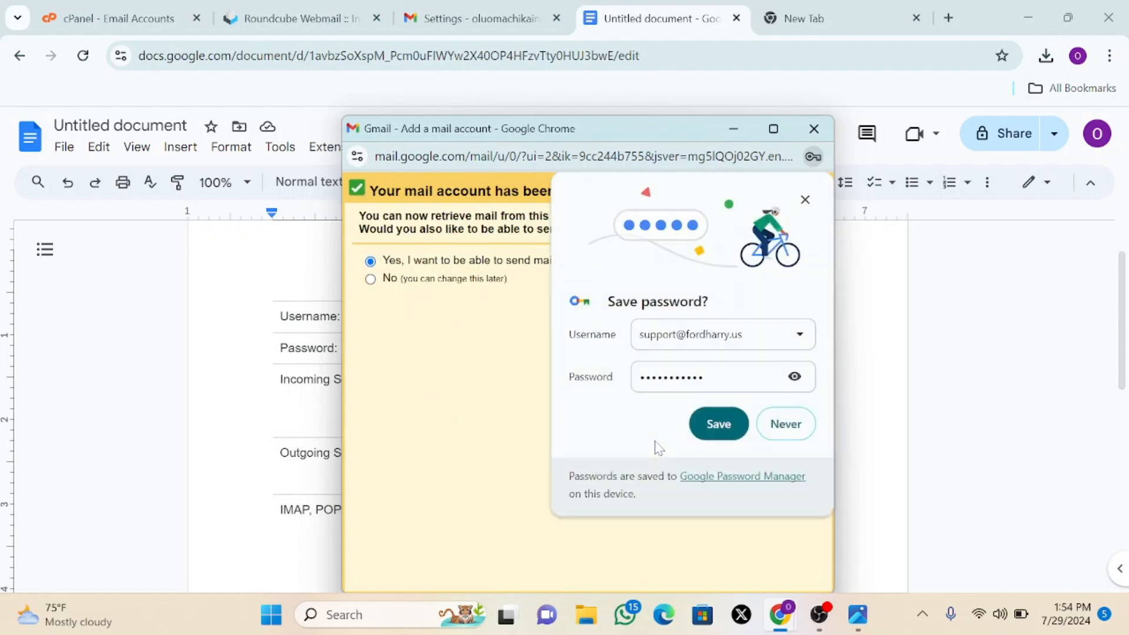
- Dismiss the save-password prompt, choose to send as the business address, and name the sender Sharley Clothings
left_click(727, 436)
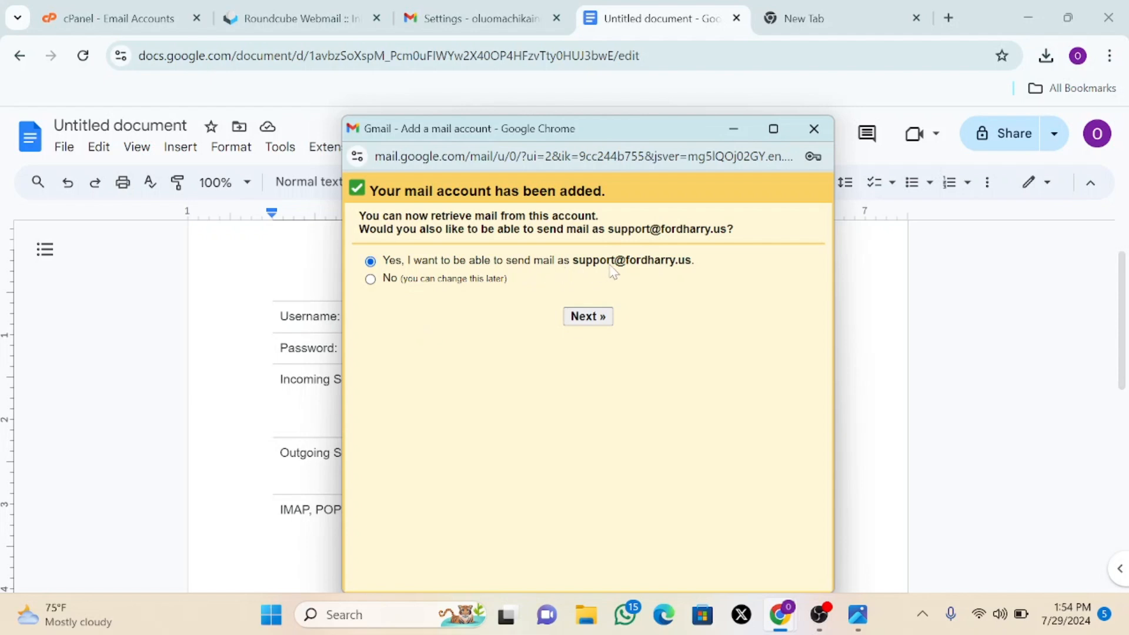
left_click(581, 320)
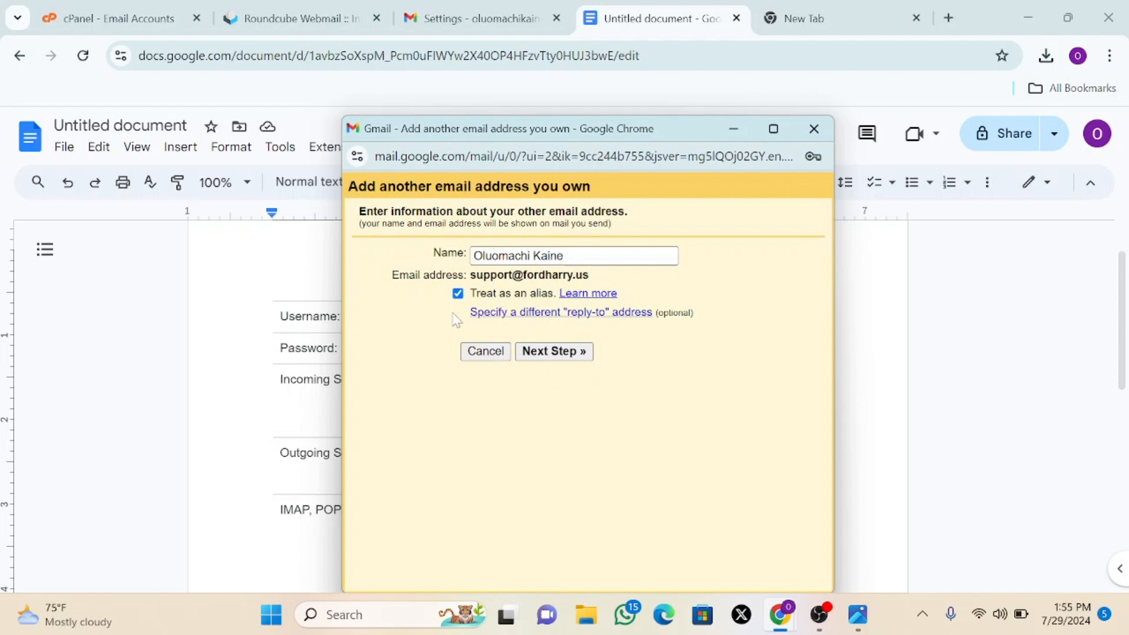
left_click_drag(565, 256, 468, 259)
key("BackSpace")
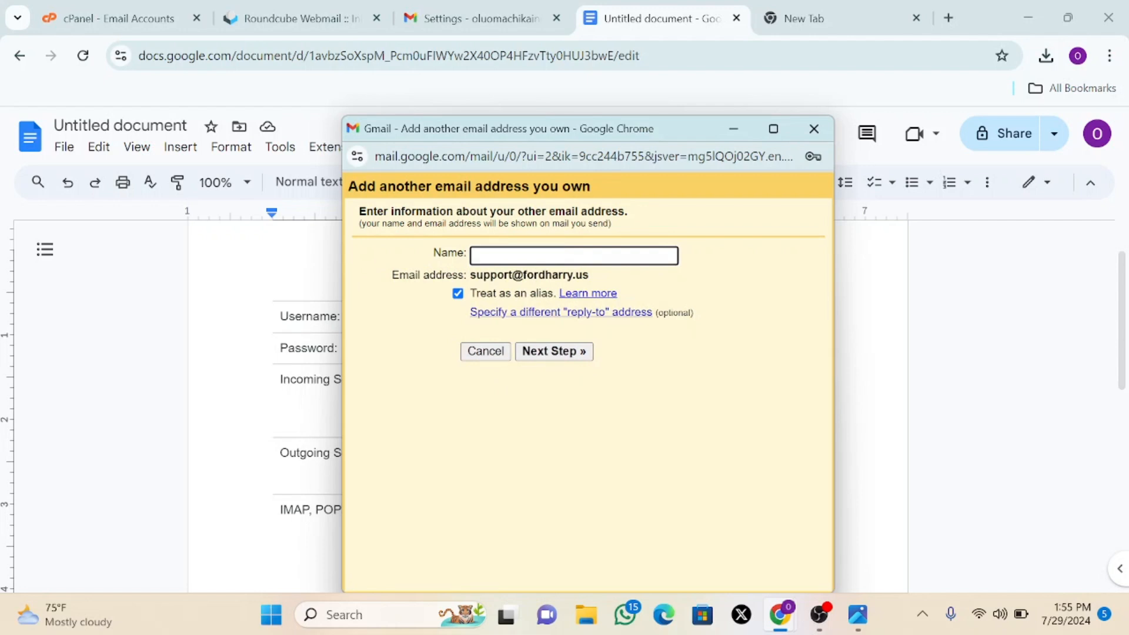
type("S")
type("uppo")
key("BackSpace")
key("BackSpace")
key("BackSpace")
key("BackSpace")
key("BackSpace")
key("BackSpace")
type("Sharley Clothings")
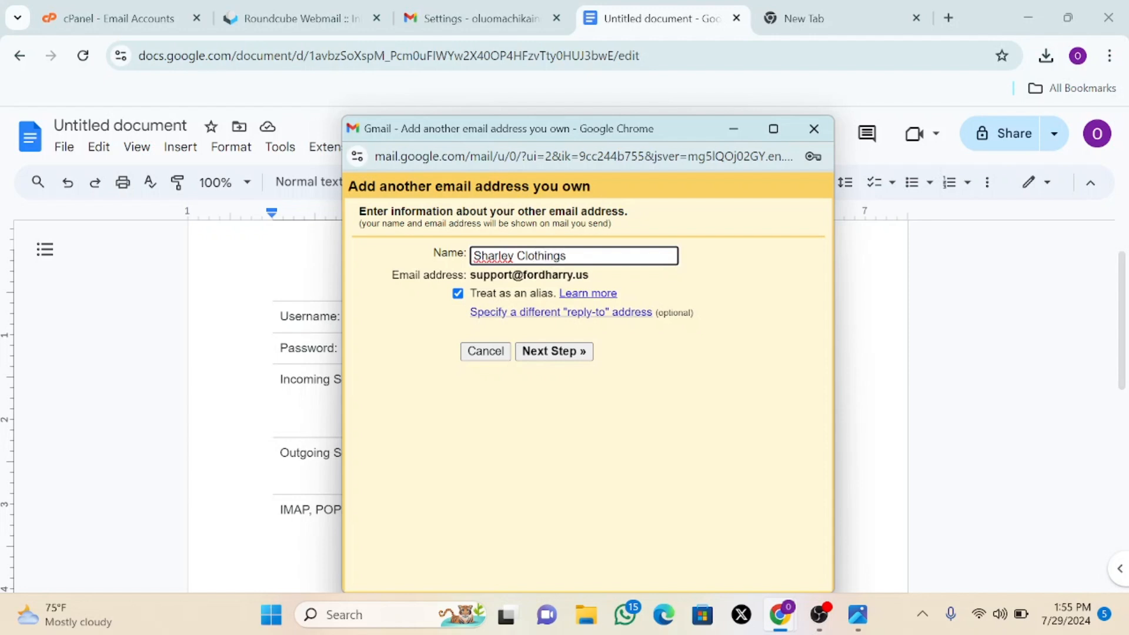
left_click(559, 352)
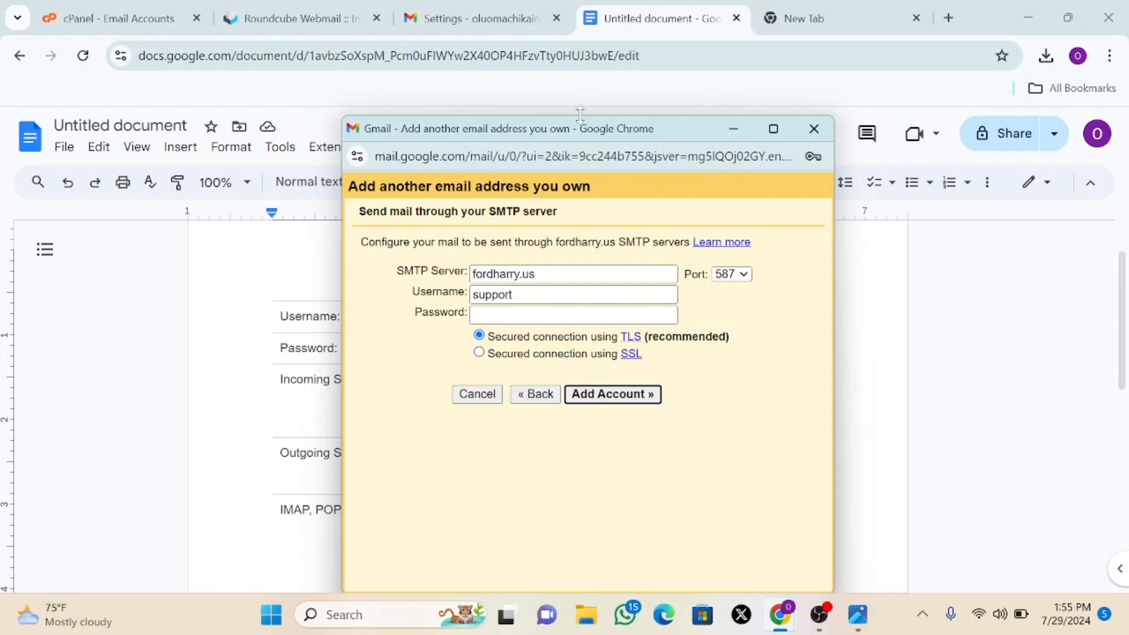
- Check the server notes, then fill the SMTP username and password from the saved business login
left_click_drag(681, 131, 644, 152)
left_click(699, 146)
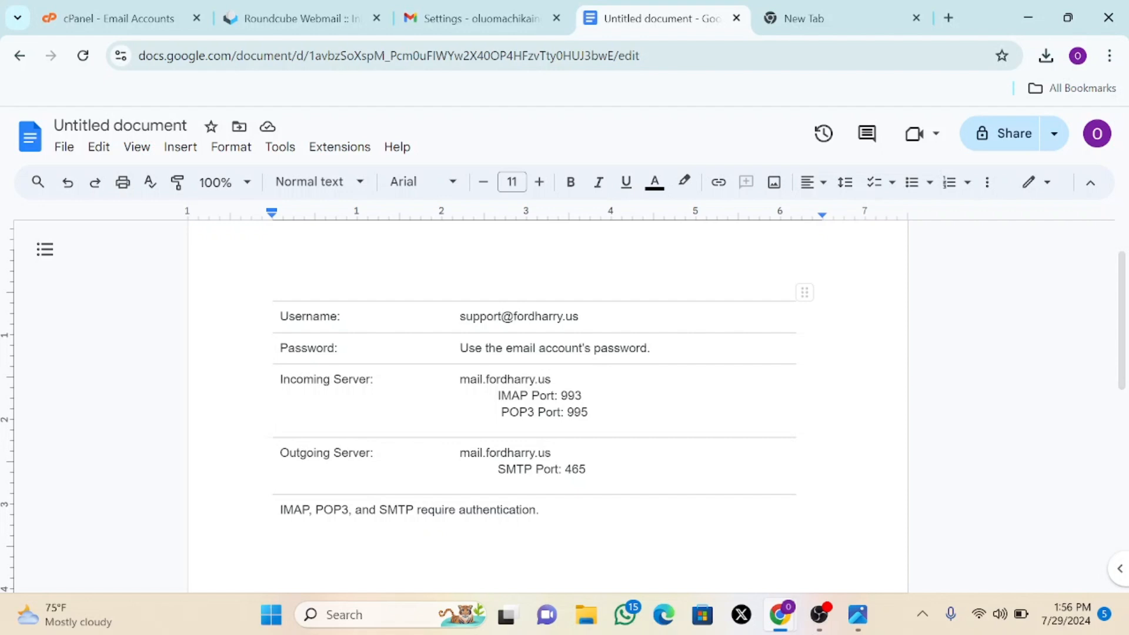
mouse_move(780, 615)
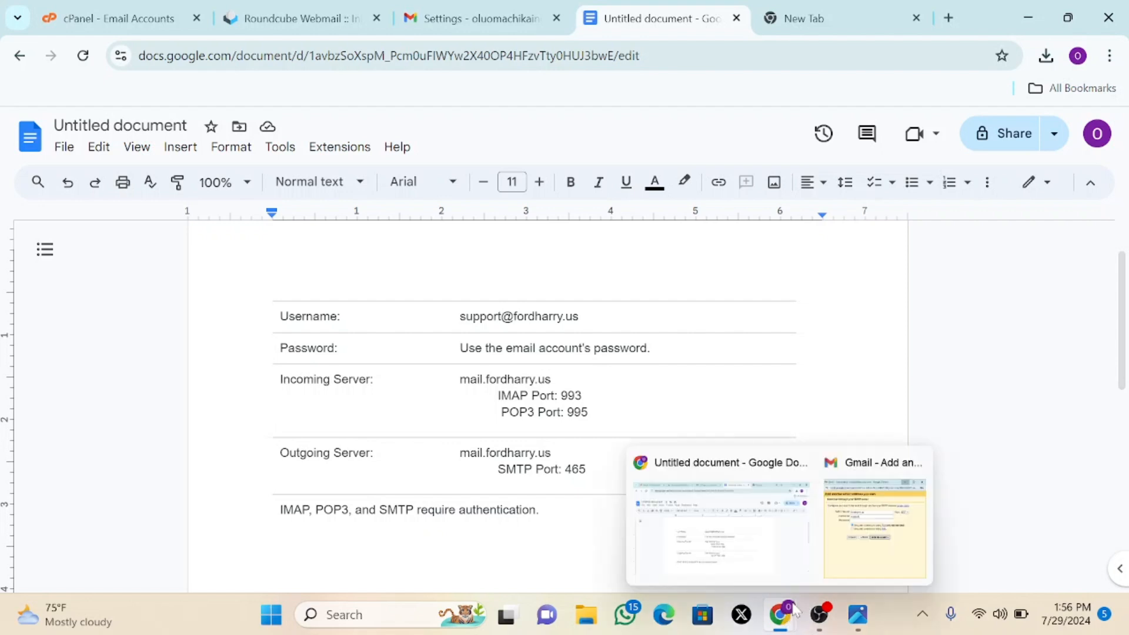
left_click(837, 562)
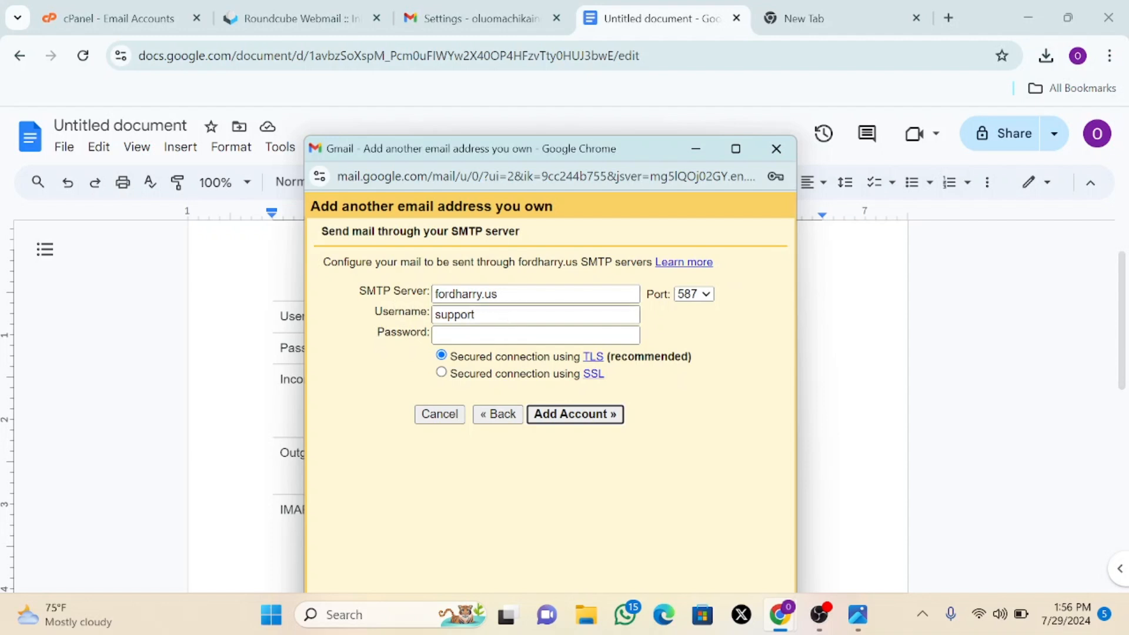
left_click(476, 314)
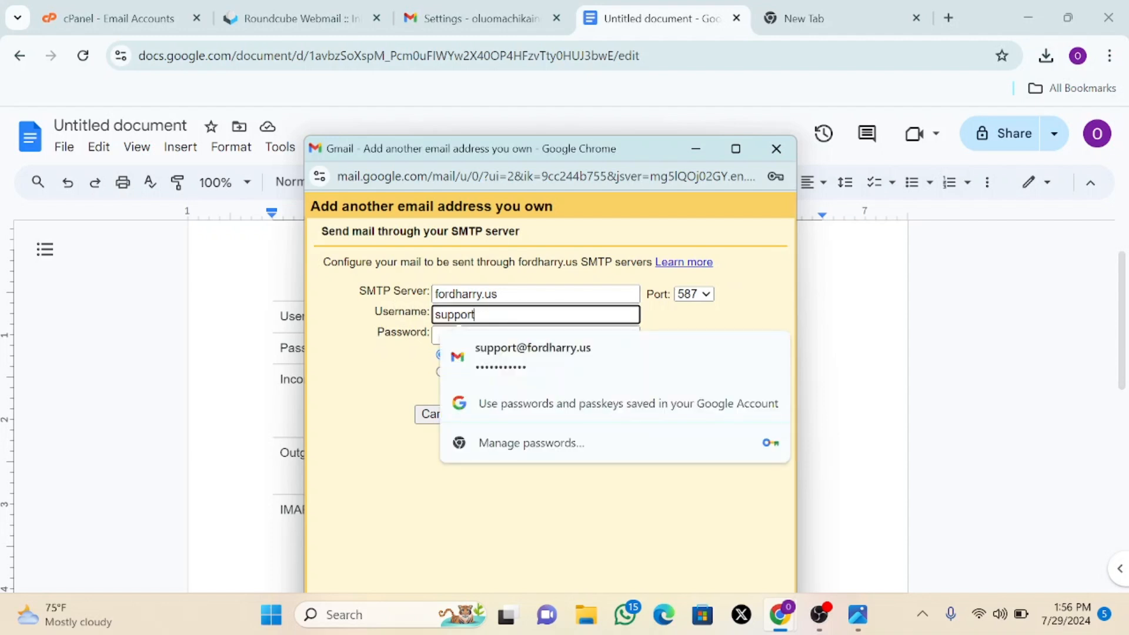
left_click(511, 351)
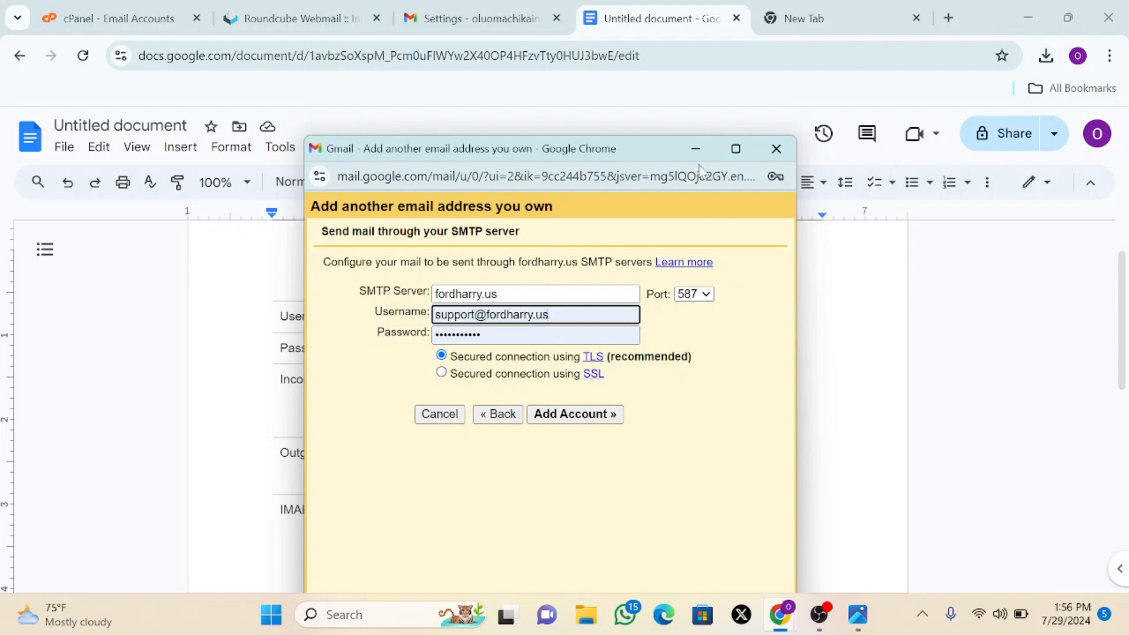
- Set the SMTP port to 465 so the connection uses SSL
left_click_drag(646, 144, 1046, 121)
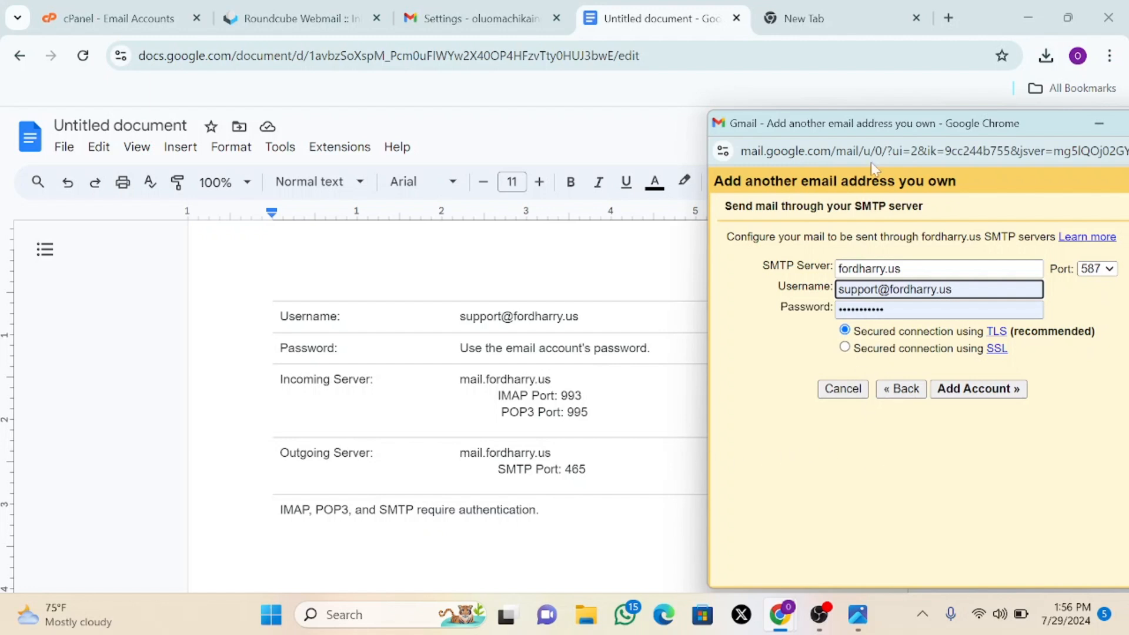
left_click_drag(1026, 135, 891, 103)
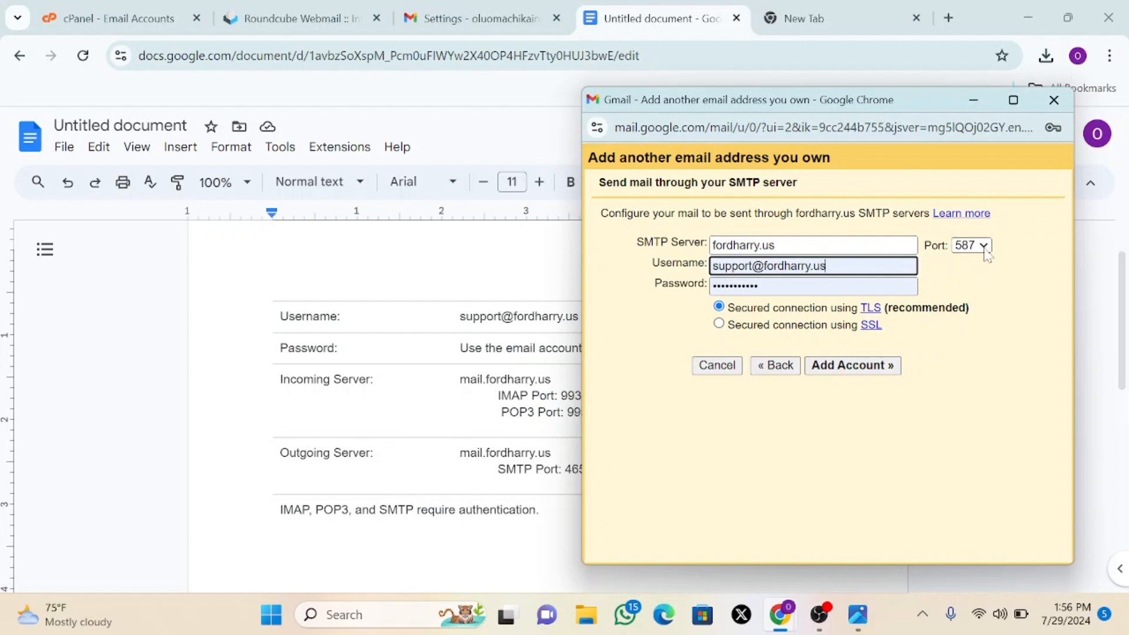
left_click(983, 247)
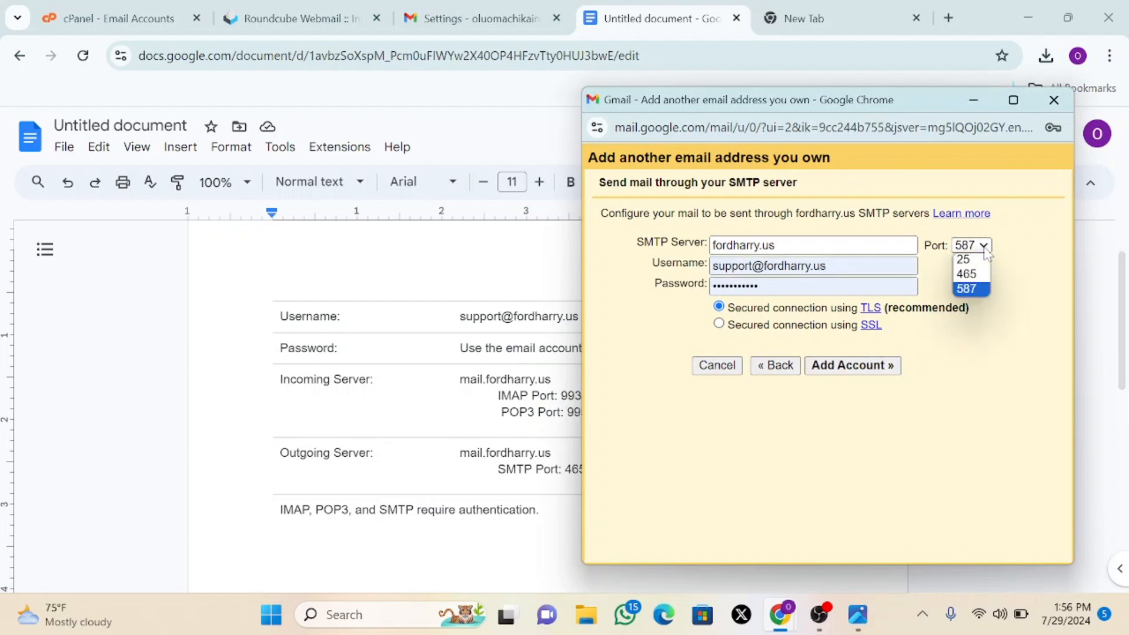
left_click(967, 275)
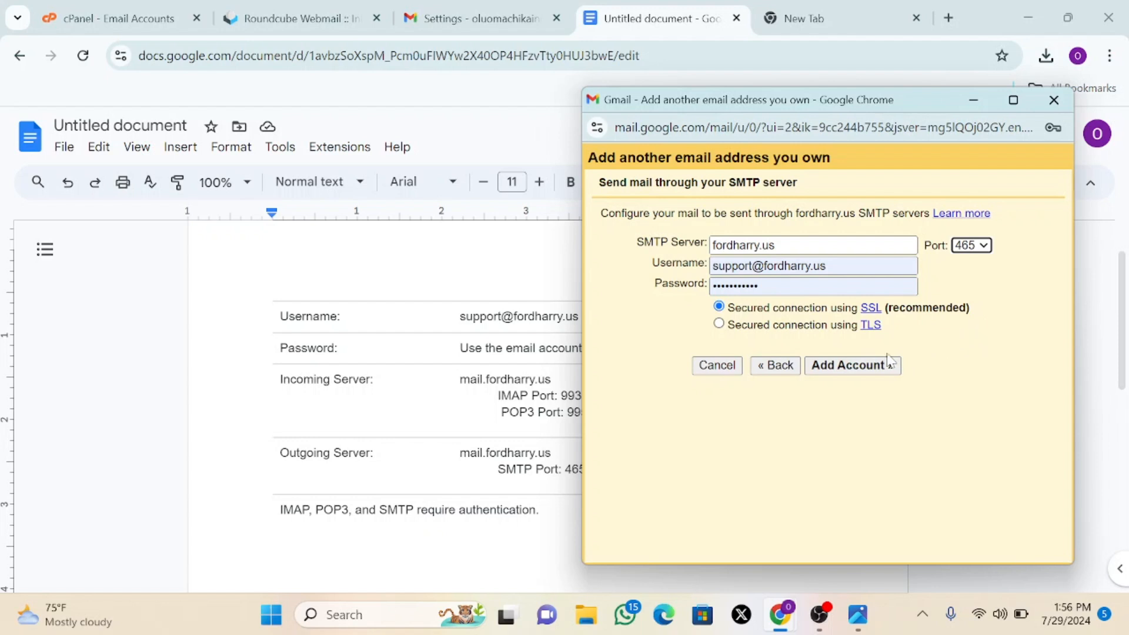
- Add the account to trigger the verification email, then go to the Roundcube Webmail inbox
left_click(864, 368)
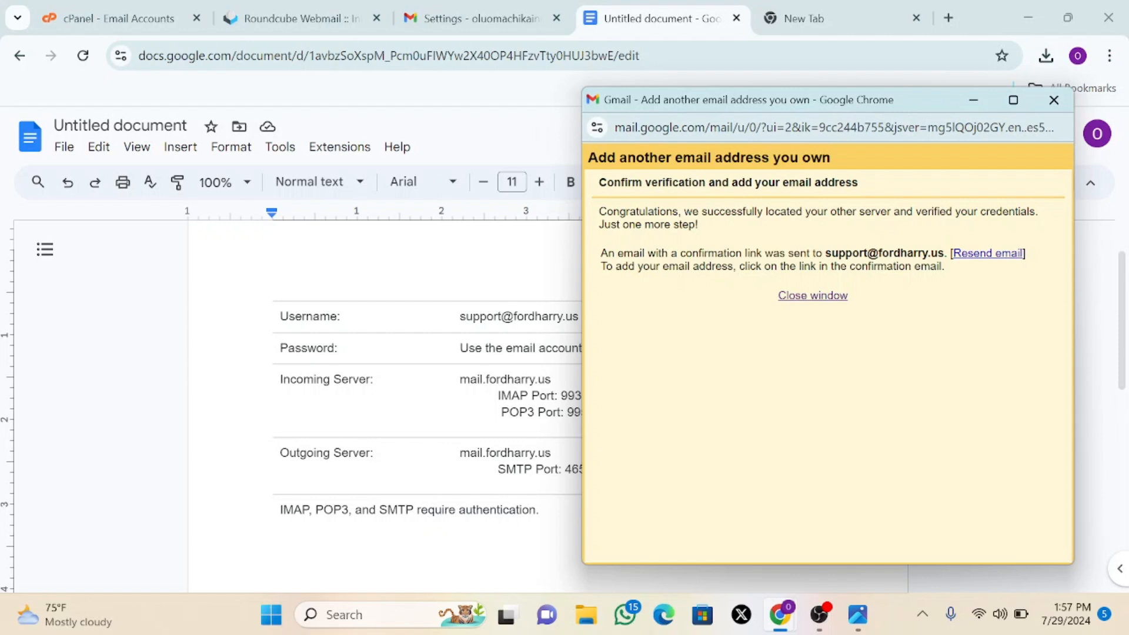
left_click(294, 18)
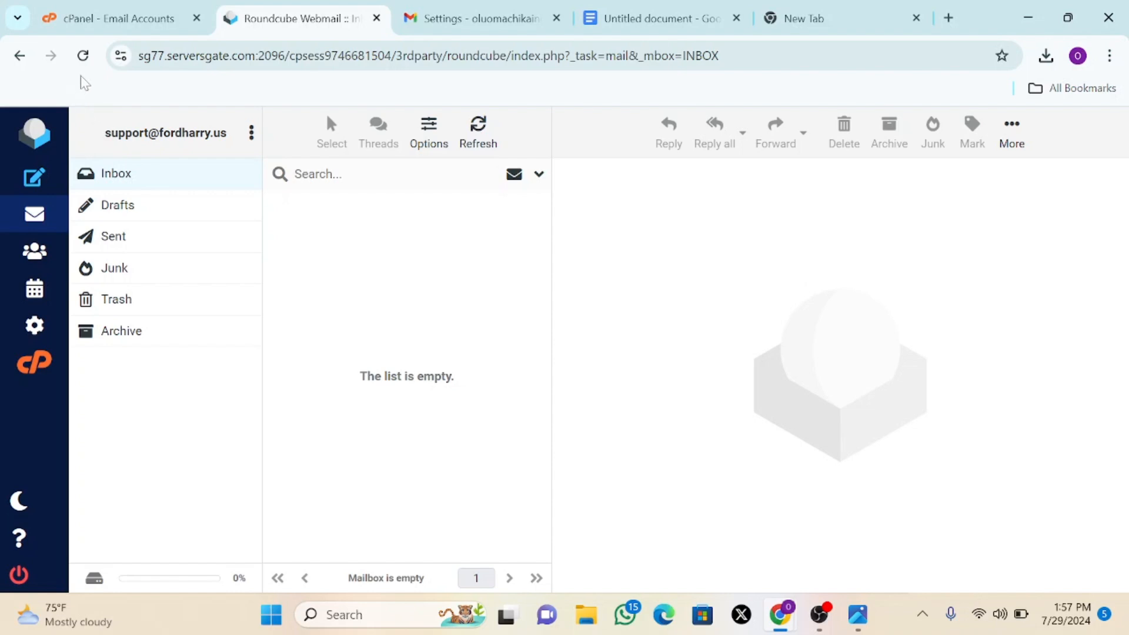
- Reload Roundcube and resend Gmail's confirmation email from the add-address window
left_click(83, 55)
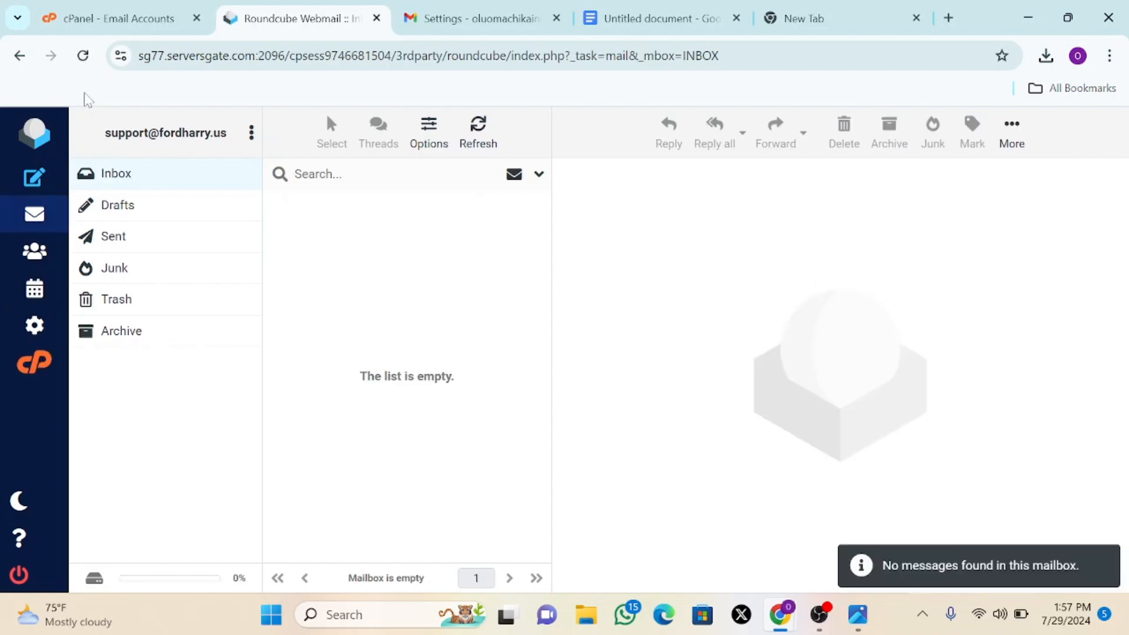
left_click(78, 63)
mouse_move(794, 619)
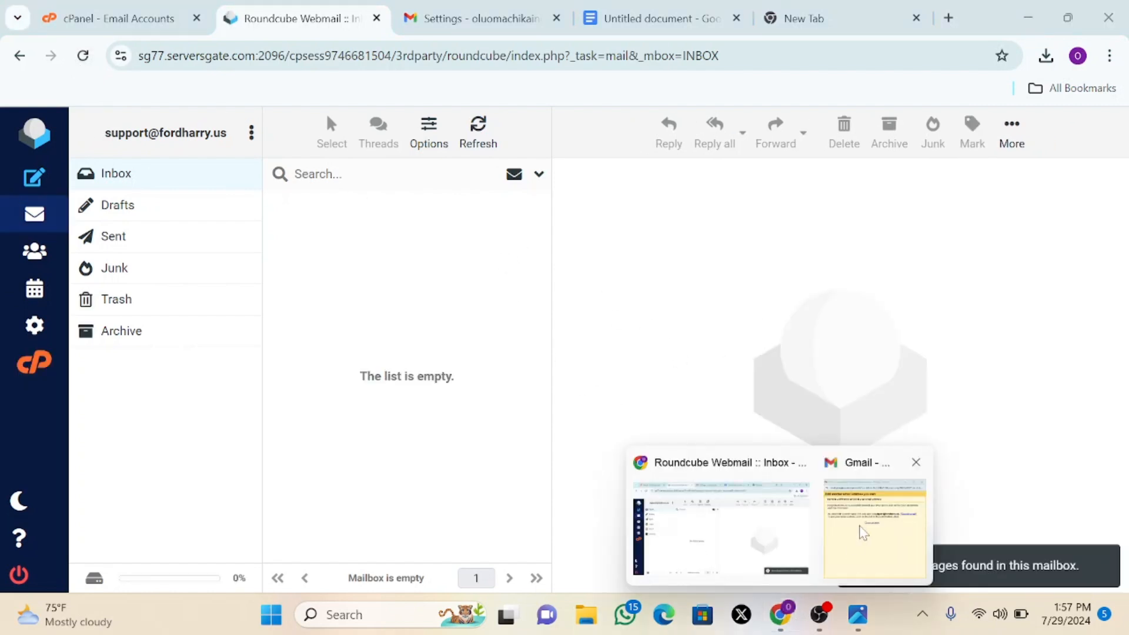
left_click(859, 532)
left_click(969, 258)
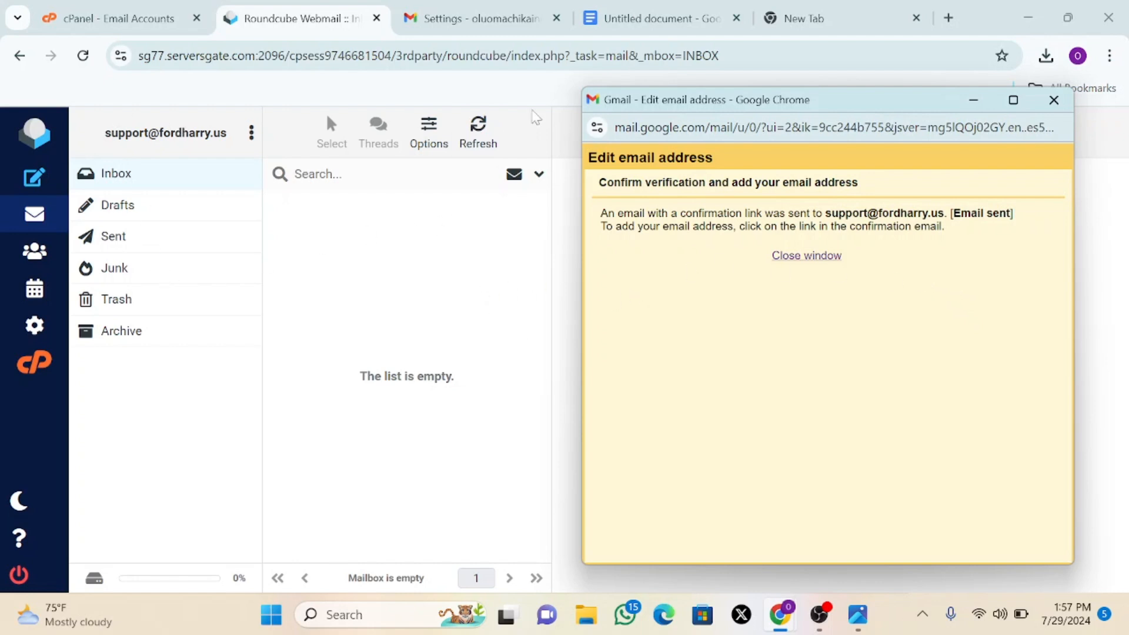
left_click_drag(860, 106, 1022, 114)
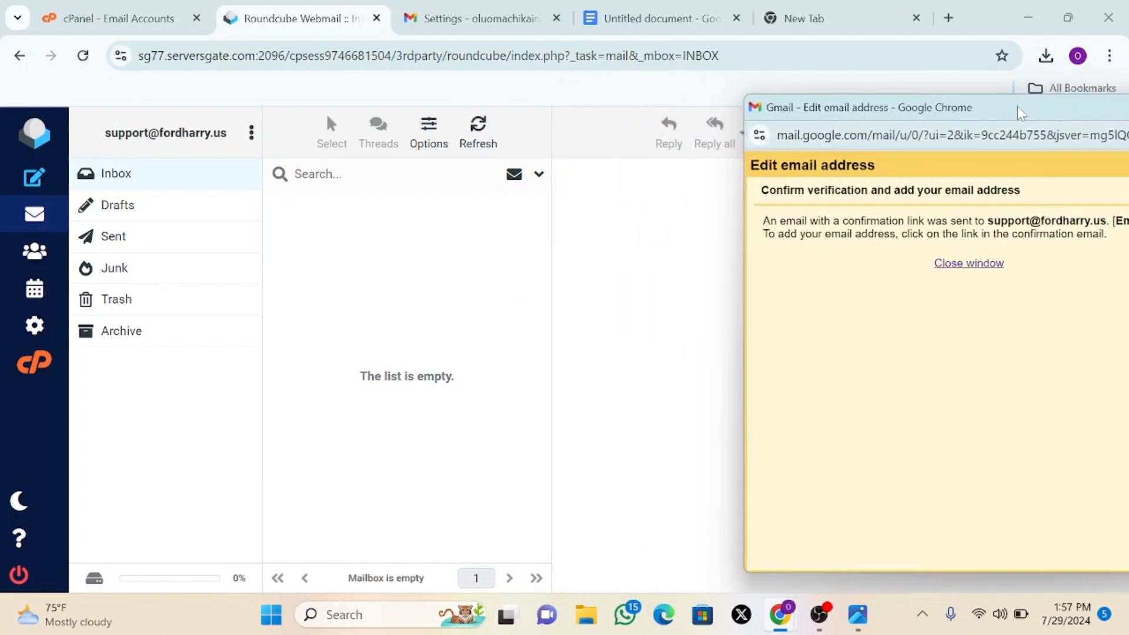
- Reload the inbox and open the arrived Gmail Confirmation message
left_click(83, 58)
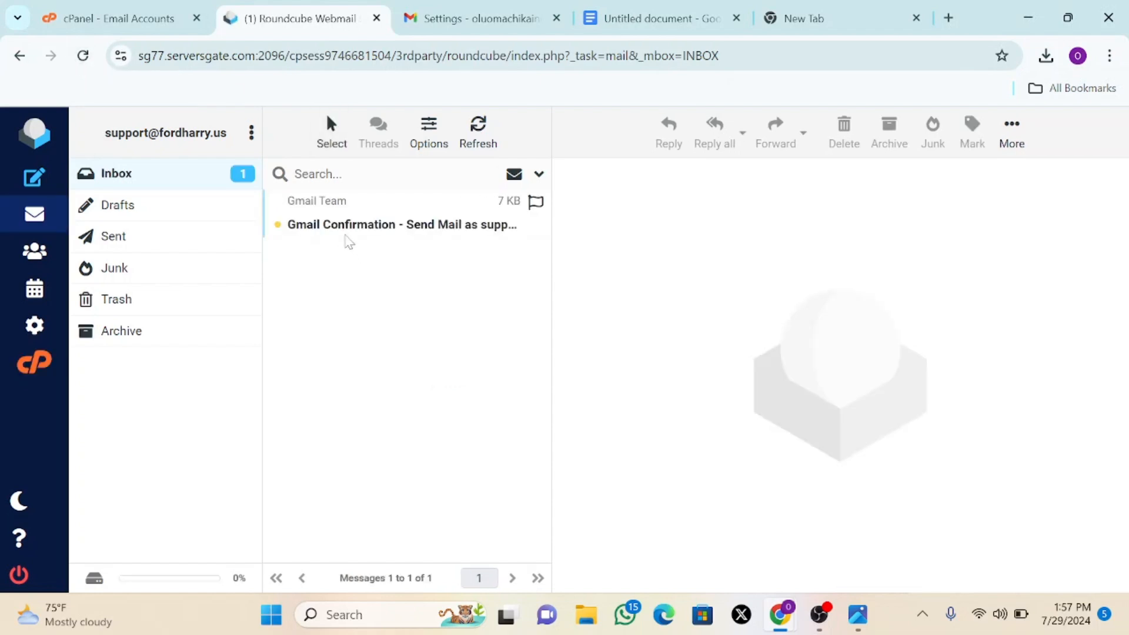
left_click(400, 228)
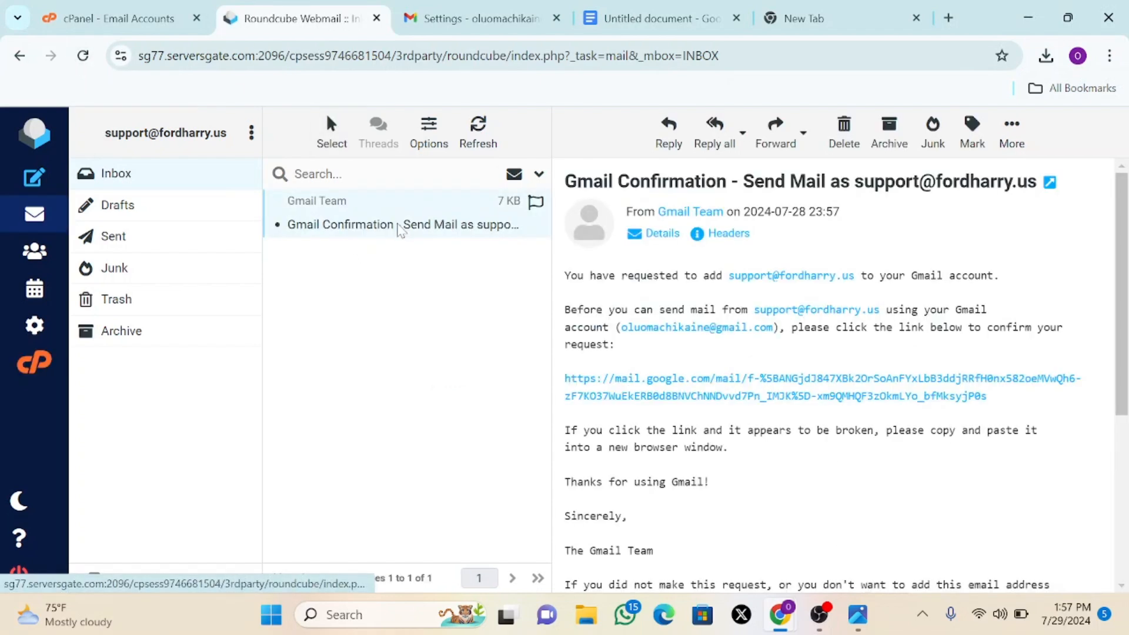
left_click(623, 19)
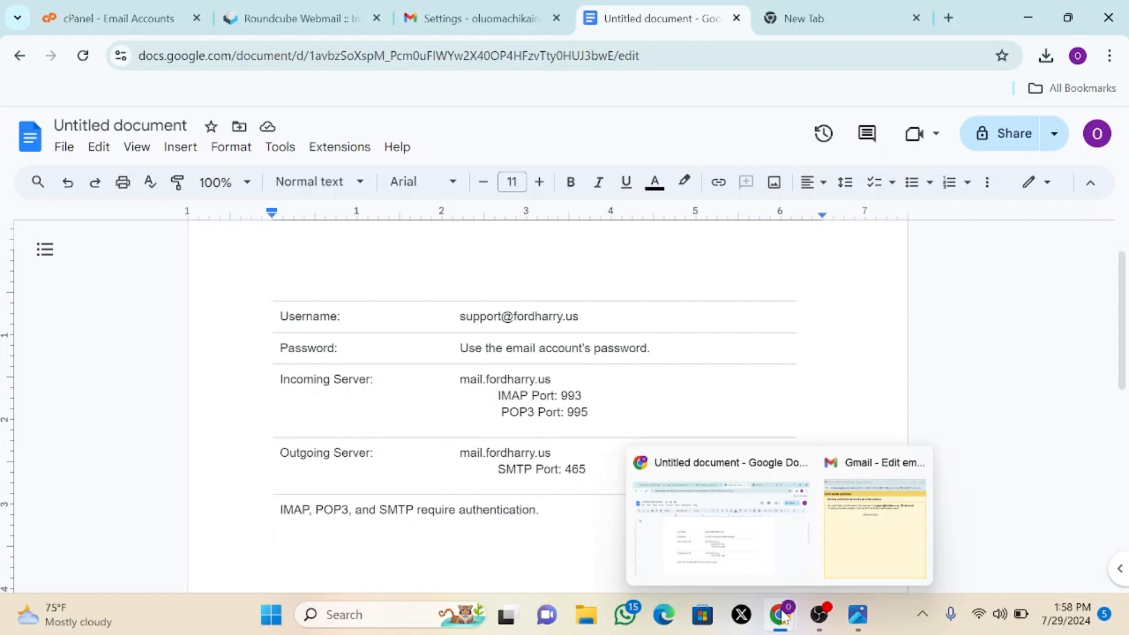
left_click(309, 19)
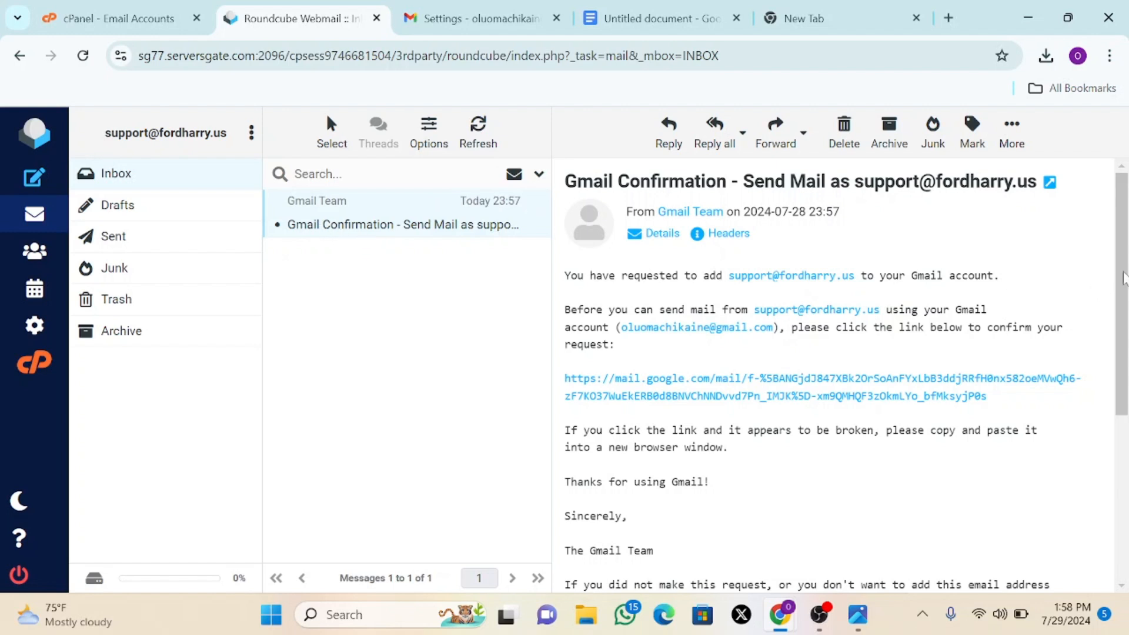
scroll(1123, 276, "down", 1)
scroll(1047, 270, "up", 1)
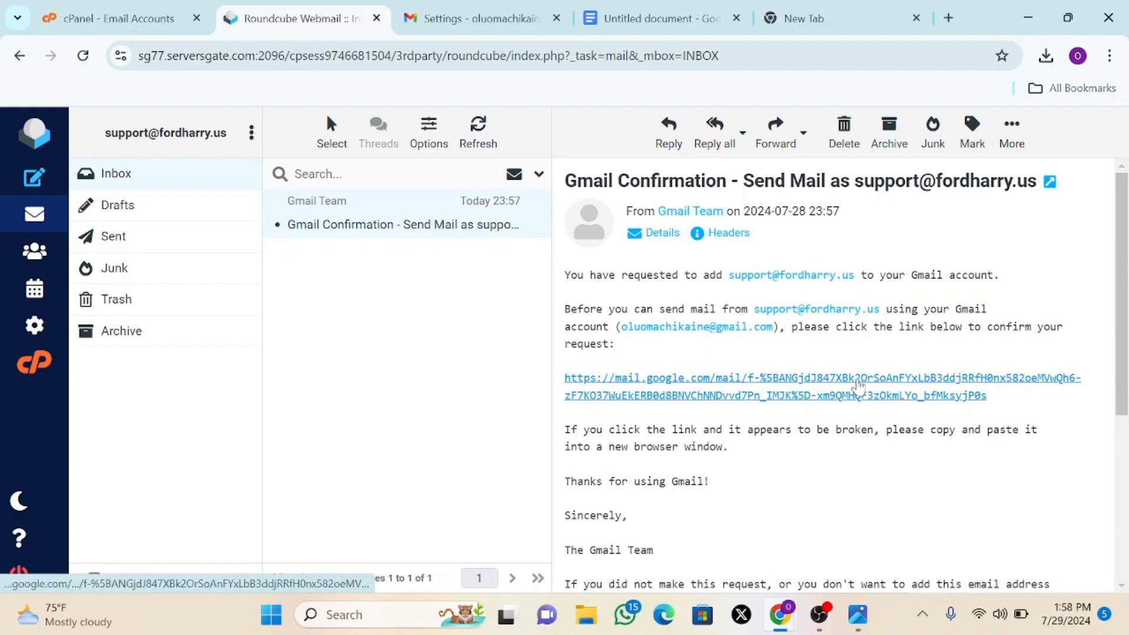
- Follow the email's verification link and confirm sending mail as the support address
left_click(859, 384)
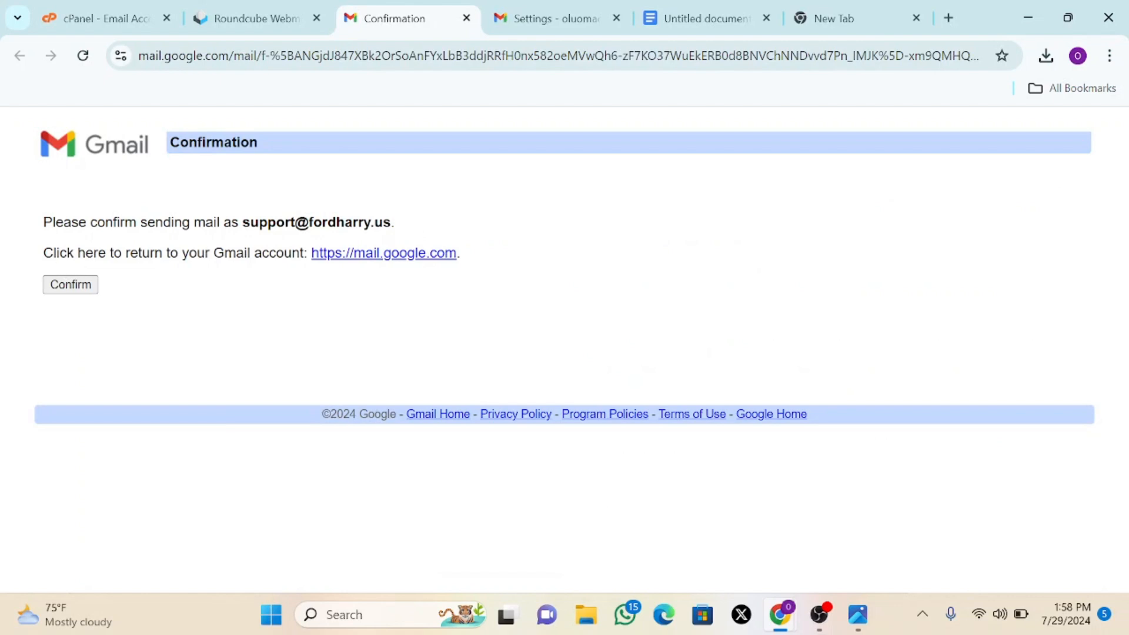
left_click(82, 288)
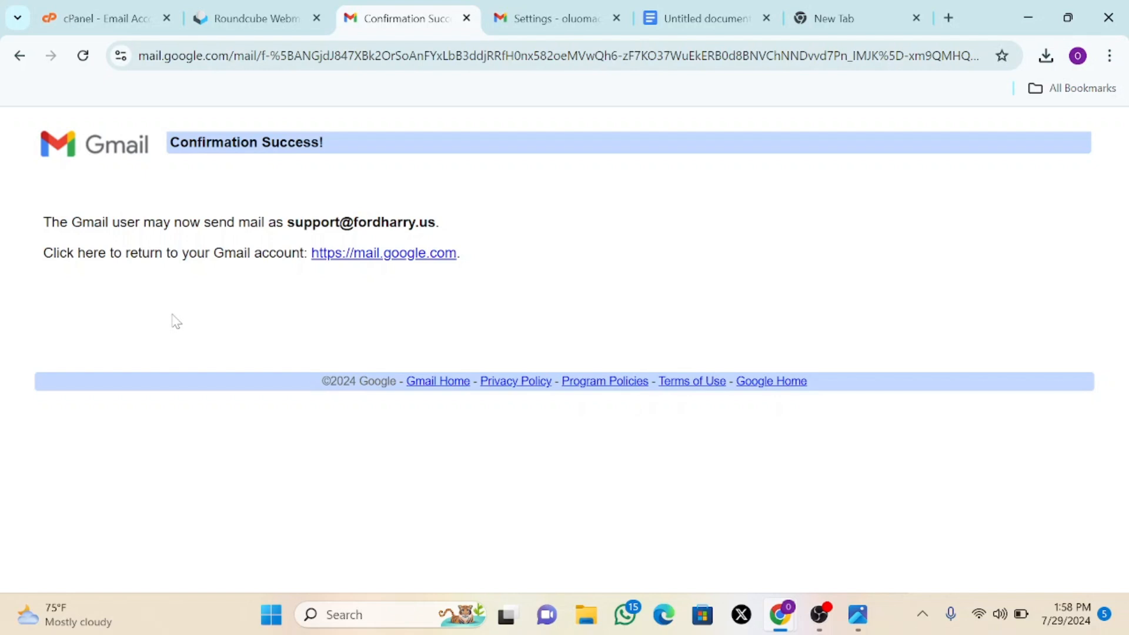
- Reload Accounts and Import and review the Sharley Clothings line sending via fordharry.us, port 465, SSL
left_click(544, 16)
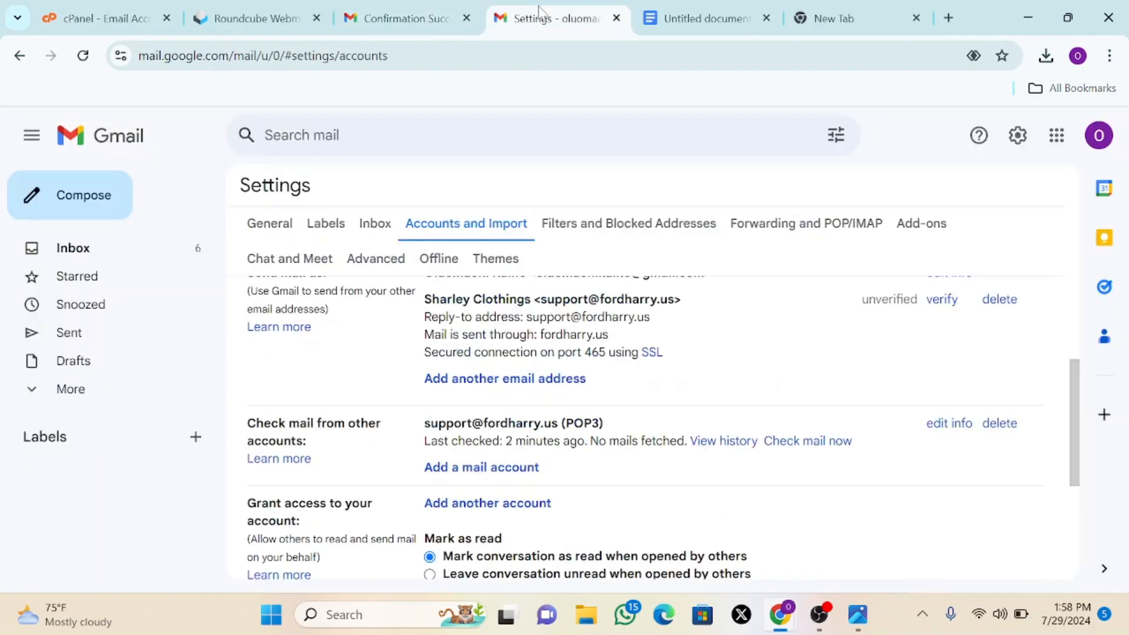
left_click(82, 55)
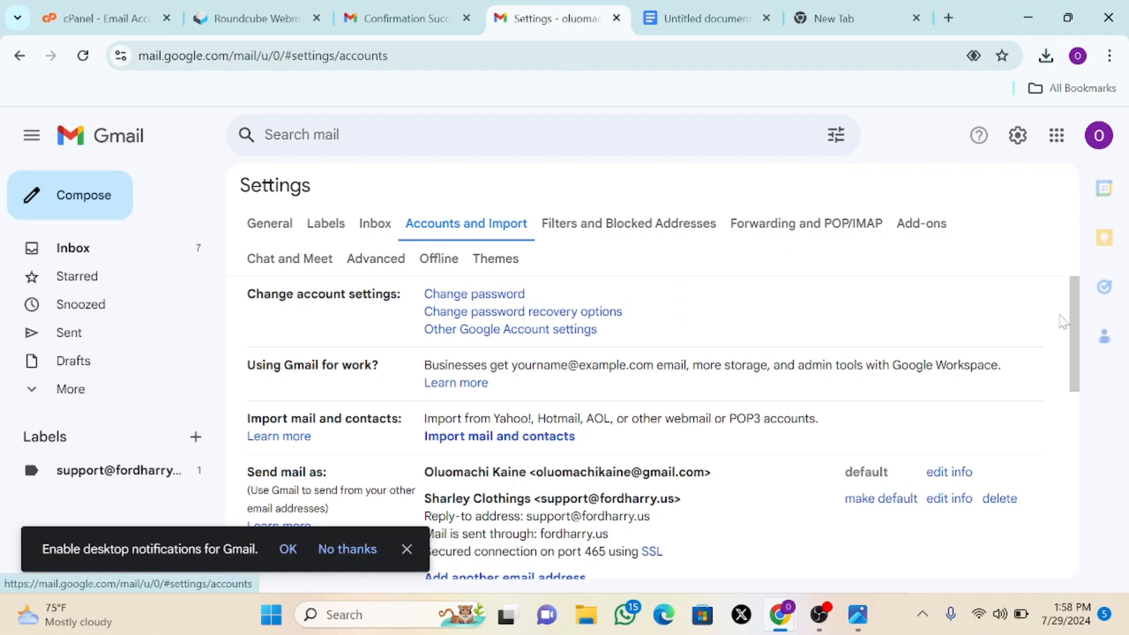
left_click_drag(1076, 321, 1088, 388)
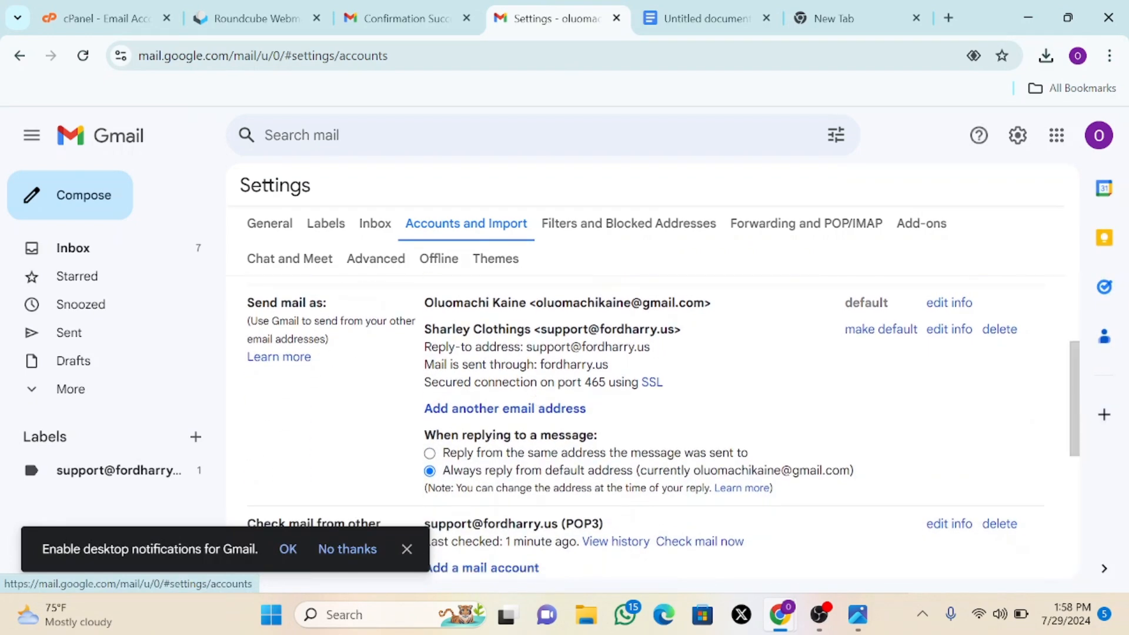
left_click_drag(533, 340, 720, 343)
left_click(721, 354)
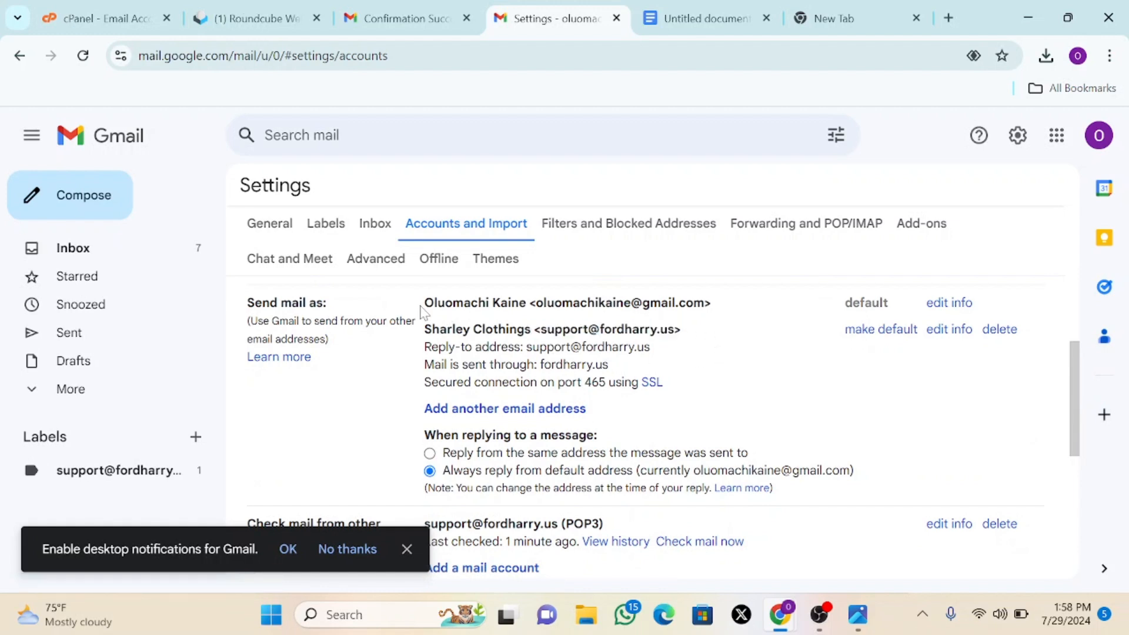
left_click_drag(422, 310, 706, 307)
left_click_drag(724, 358, 700, 335)
left_click(421, 335)
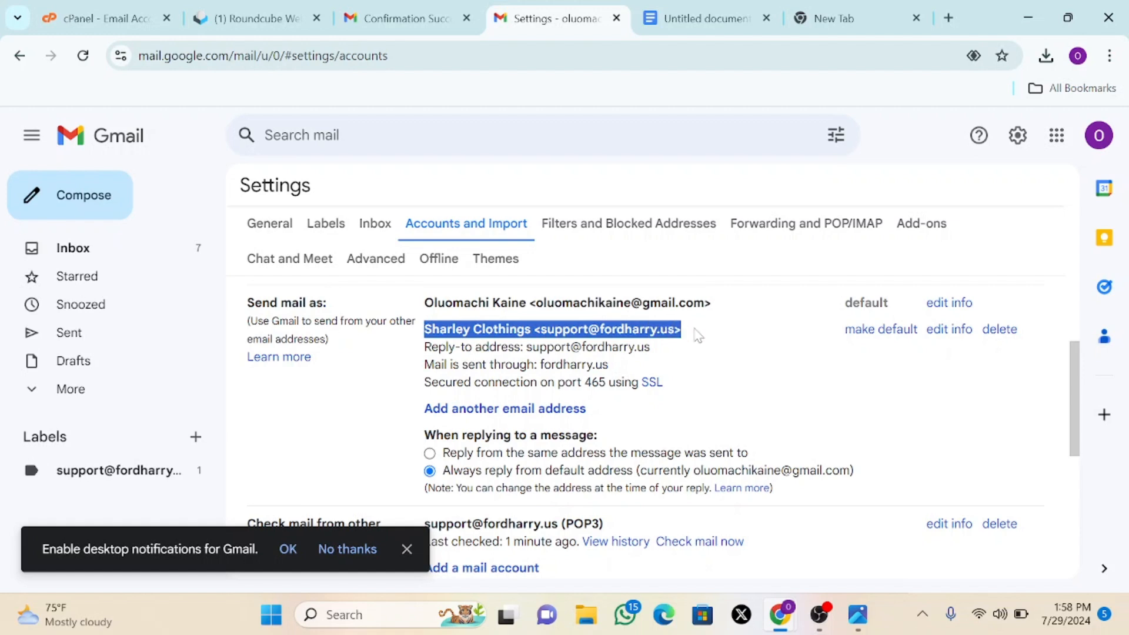
left_click(767, 361)
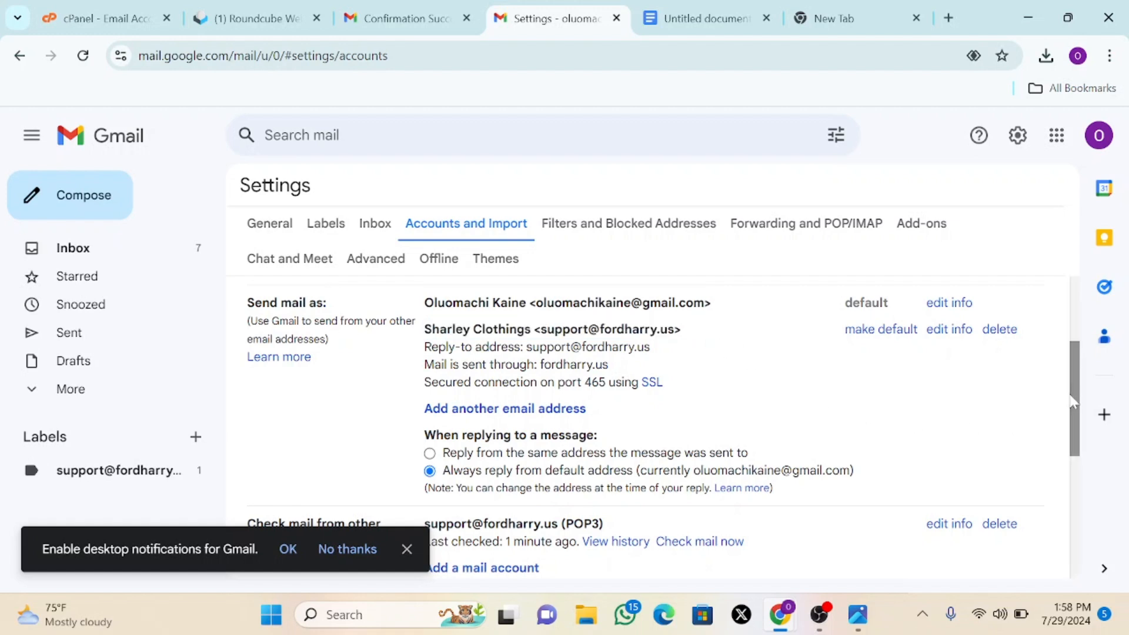
left_click_drag(1075, 410, 1077, 434)
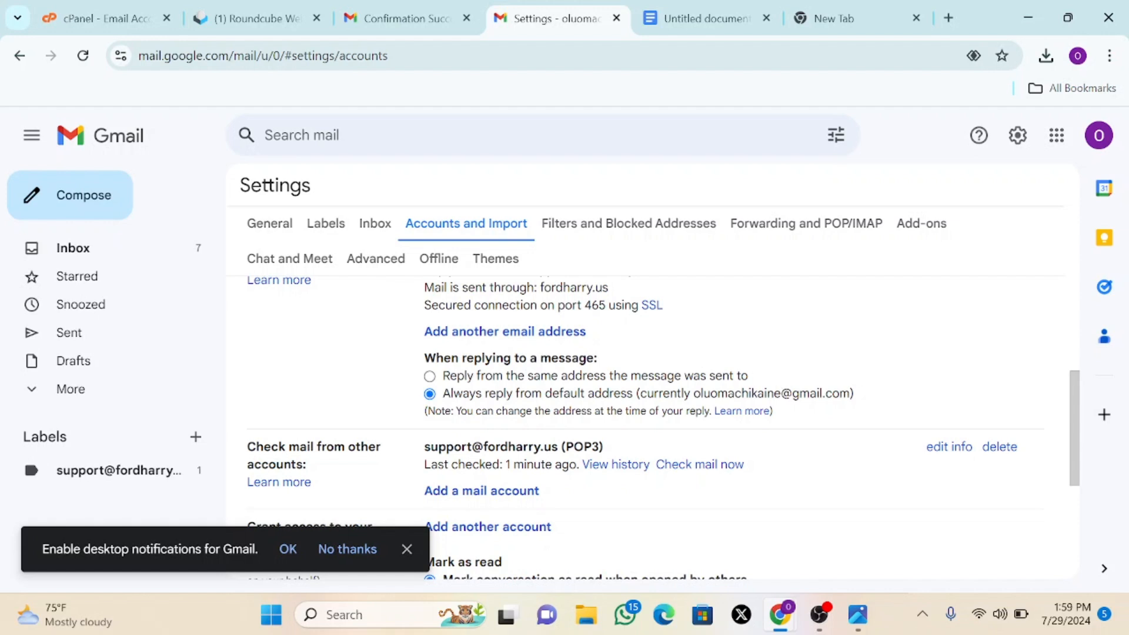
- Select 'Reply from the same address the message was sent to' and review the POP3 account entry
left_click(430, 376)
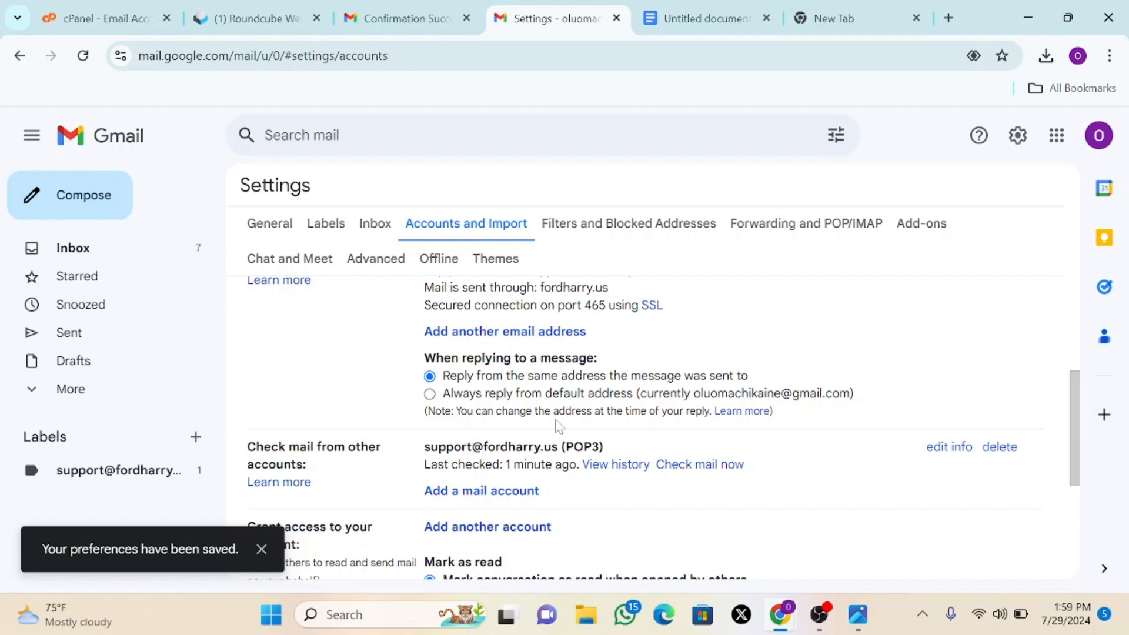
left_click(262, 549)
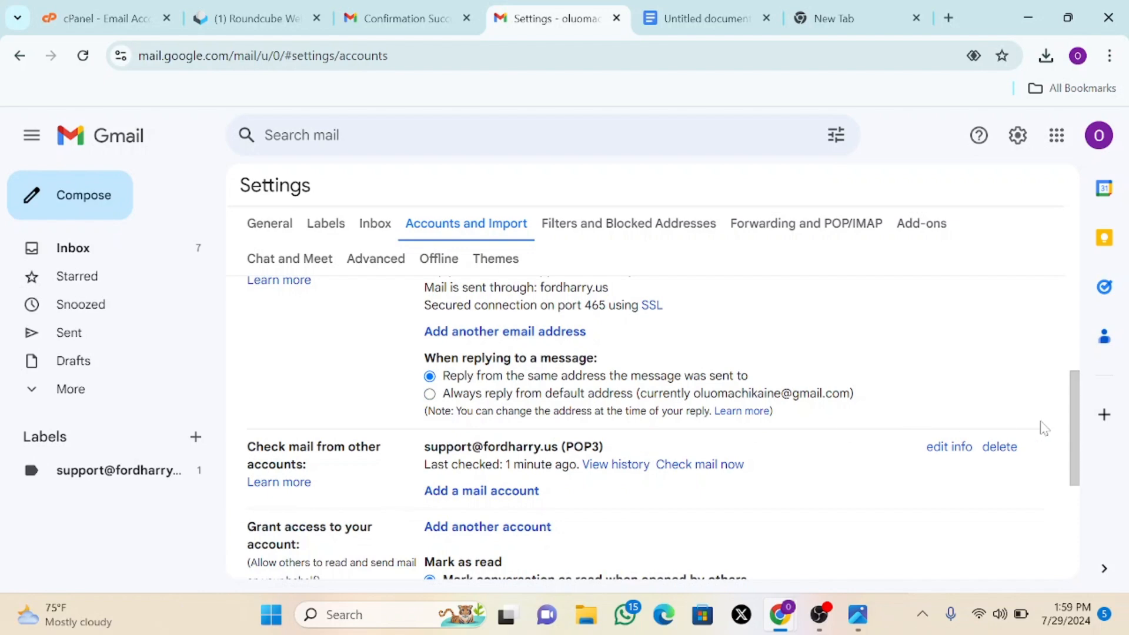
left_click_drag(1071, 416, 1068, 460)
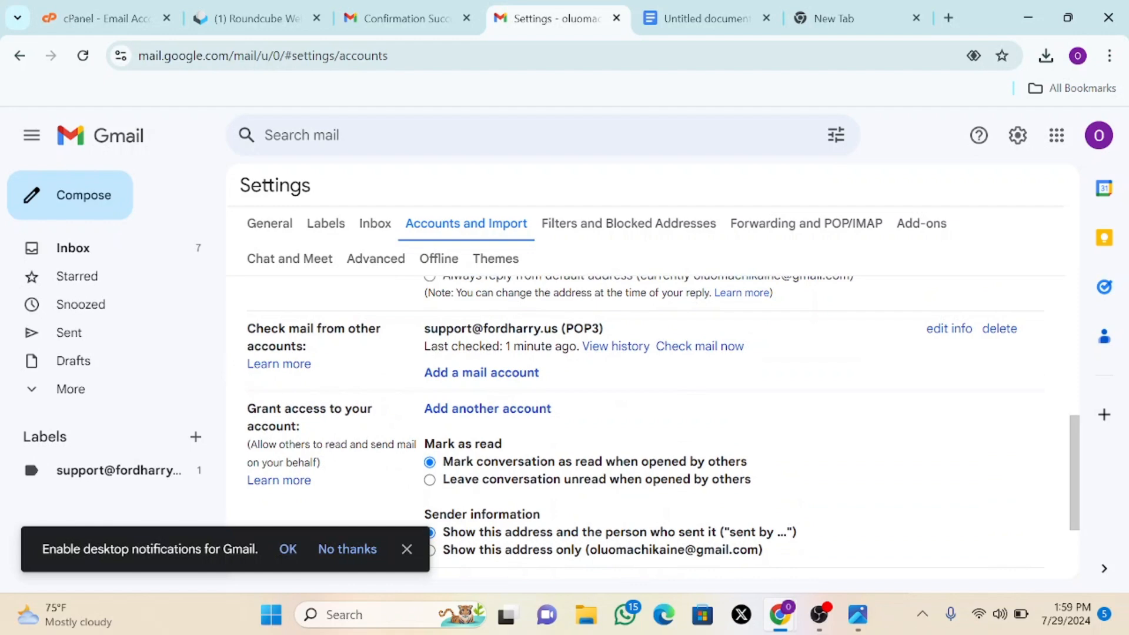
left_click_drag(424, 328, 558, 329)
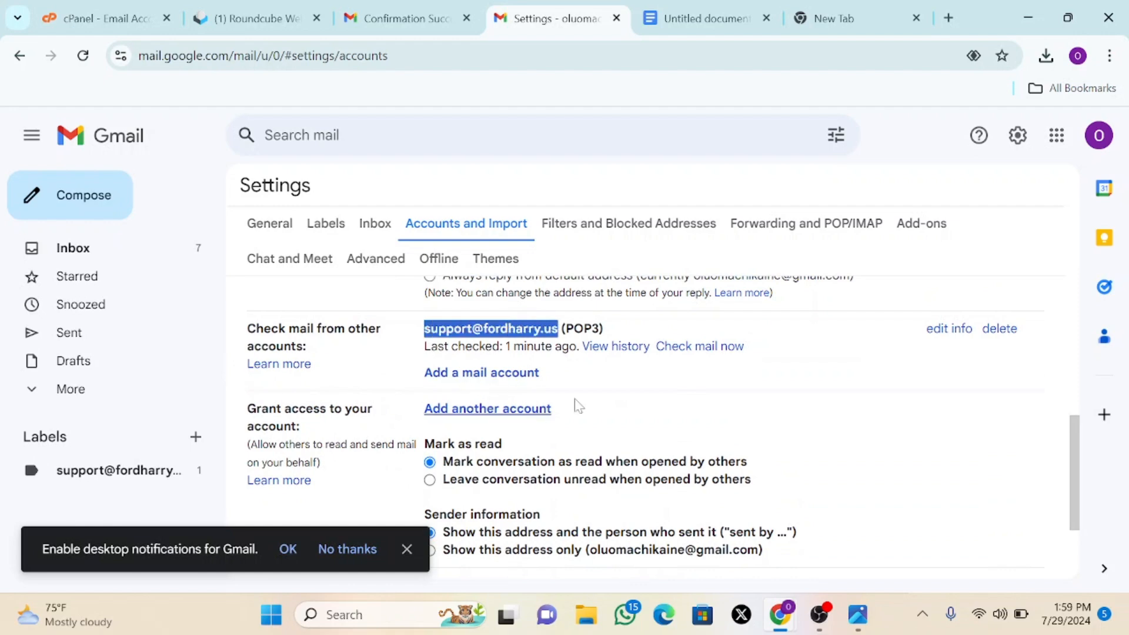
left_click(721, 429)
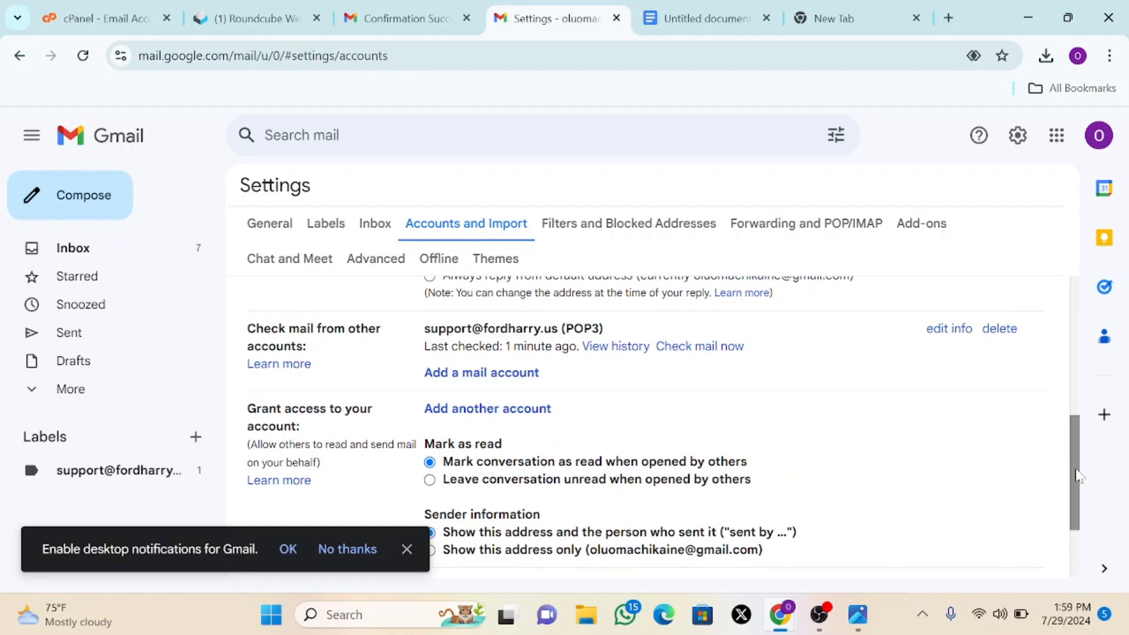
left_click_drag(1075, 478, 1071, 331)
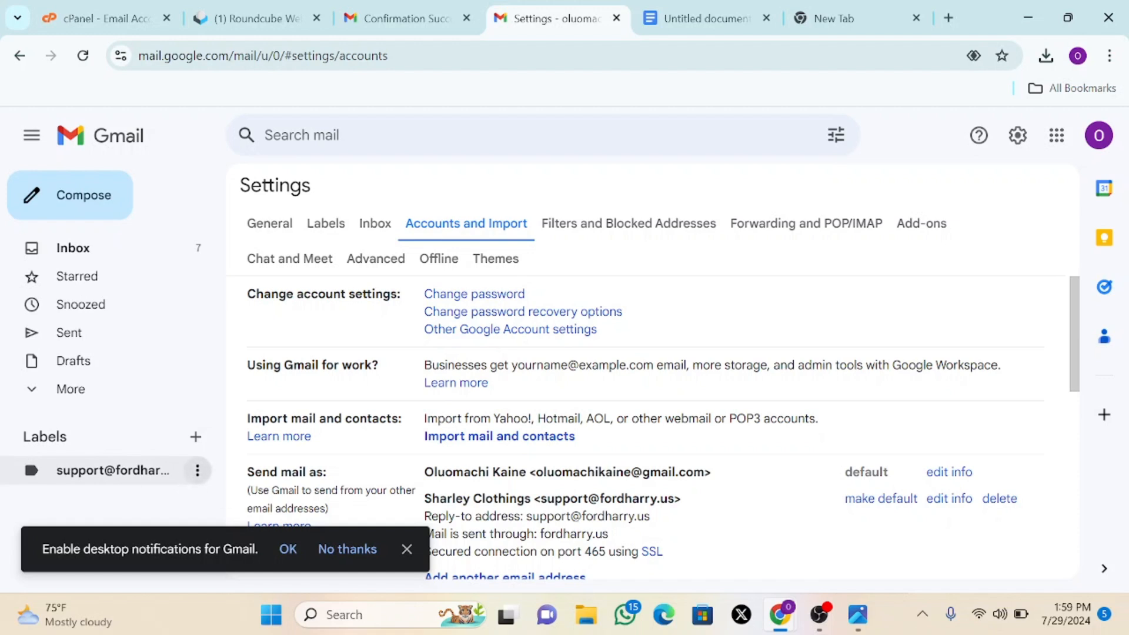
left_click(407, 549)
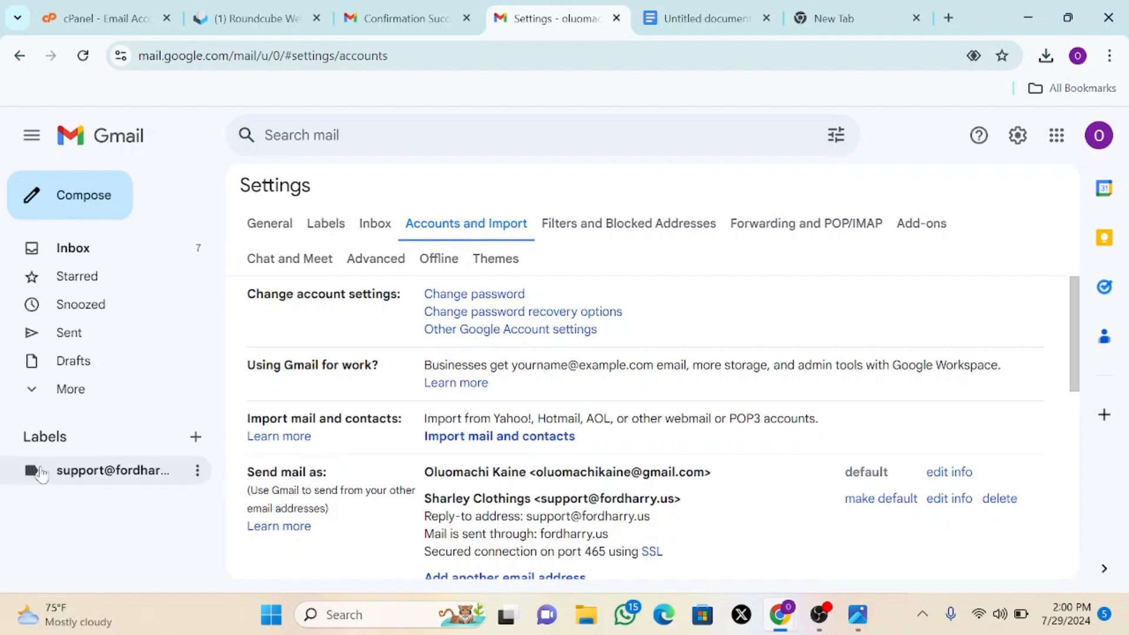
left_click(198, 474)
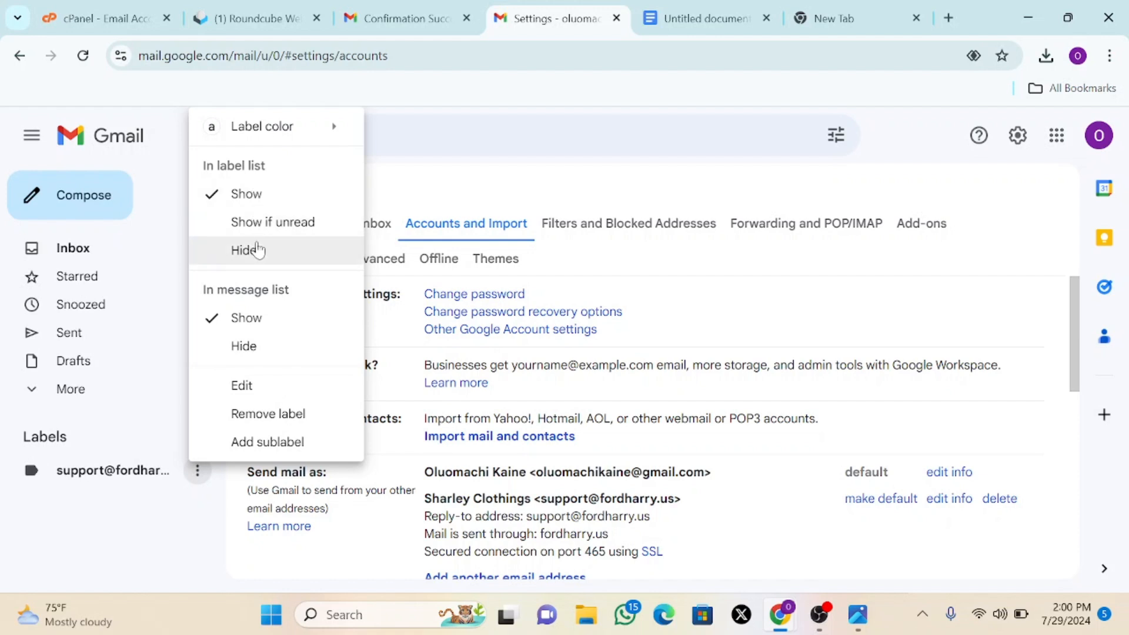
mouse_move(331, 131)
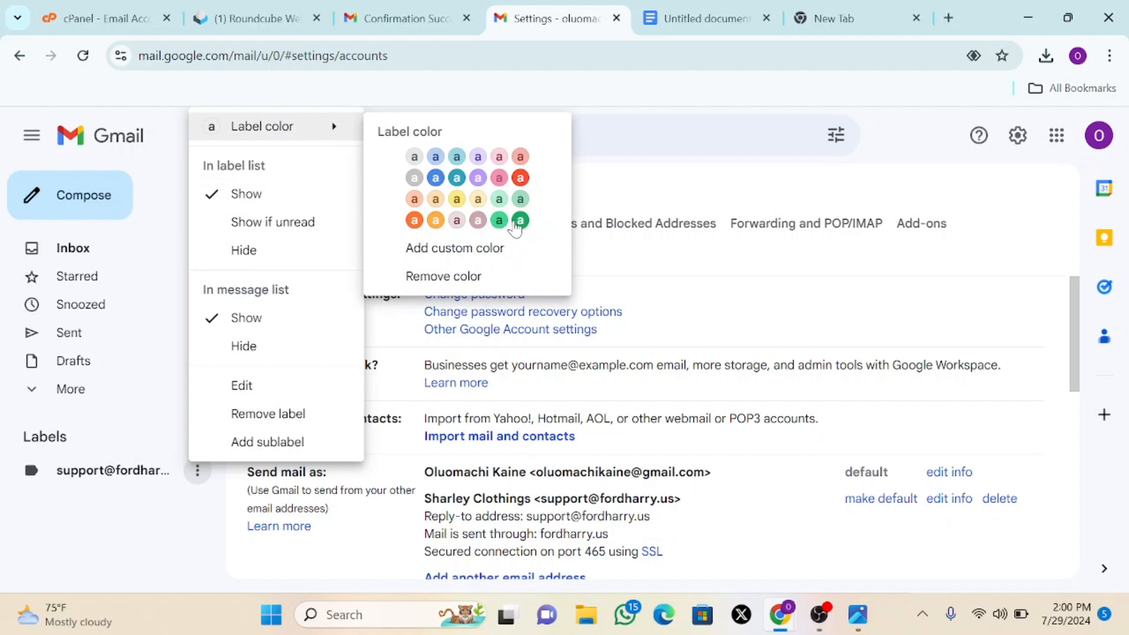
left_click(520, 220)
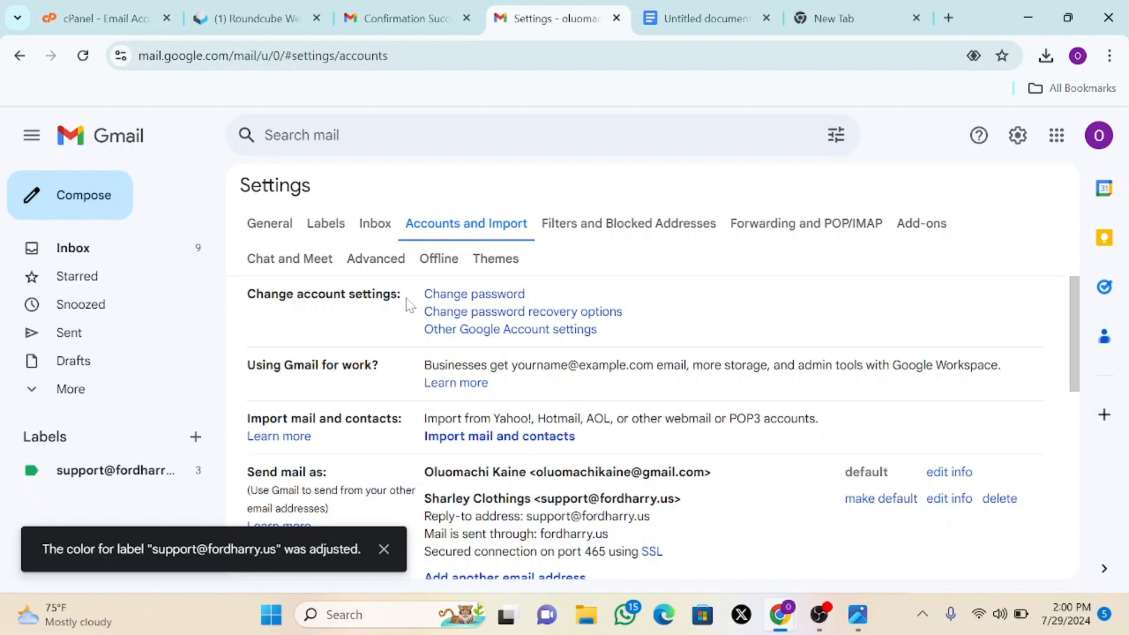
- Return to the inbox and read both Gmail Confirmation emails
left_click(122, 251)
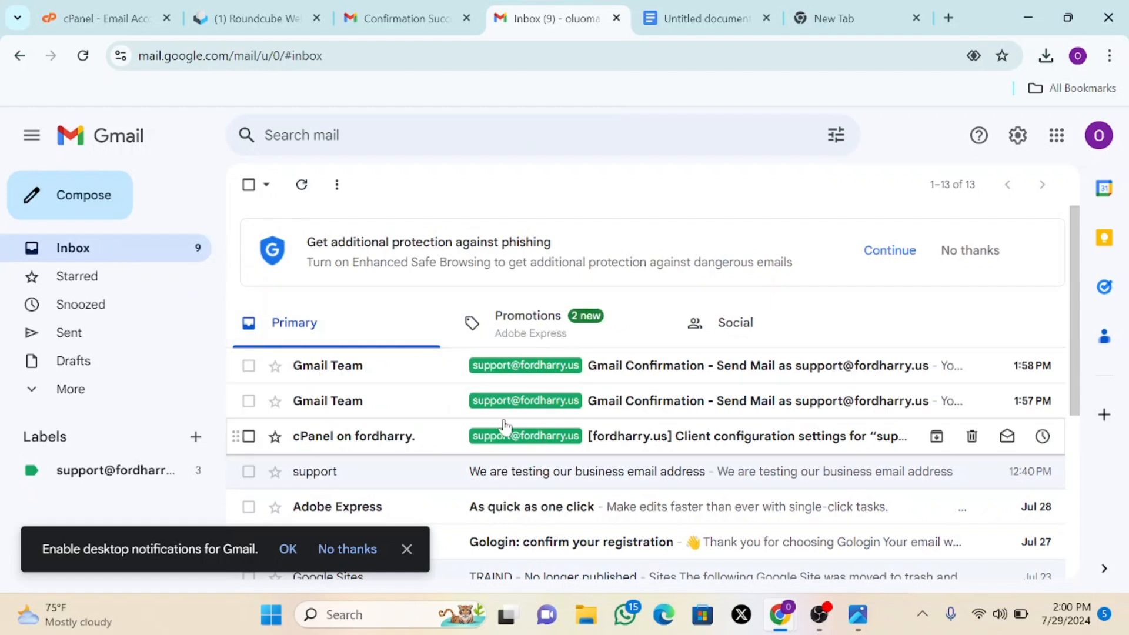
left_click(655, 373)
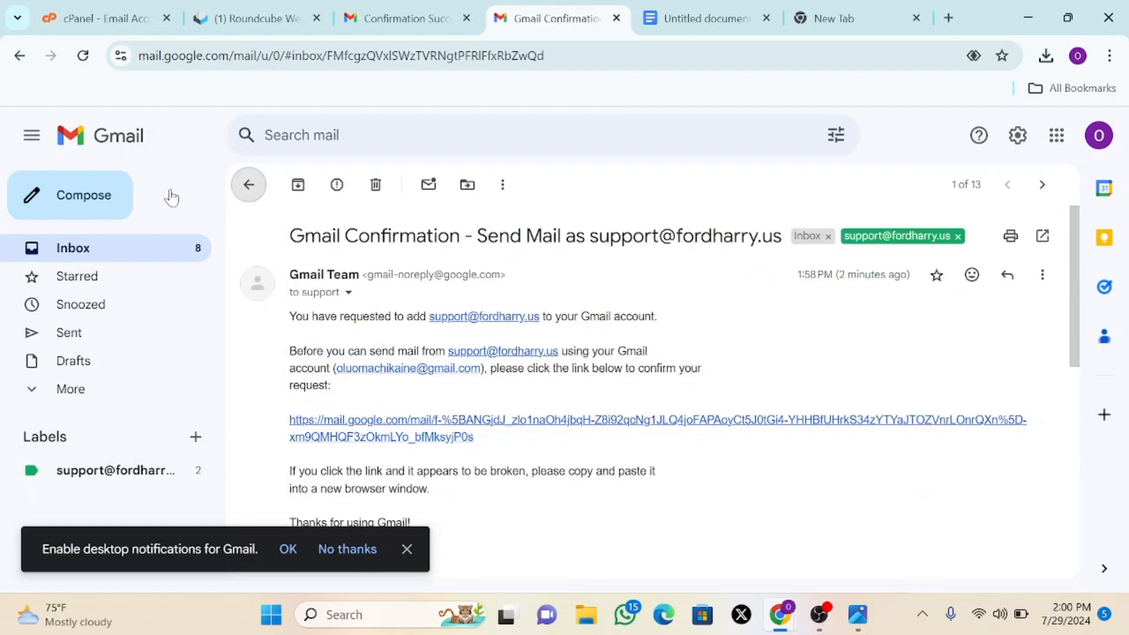
left_click(249, 185)
left_click(612, 407)
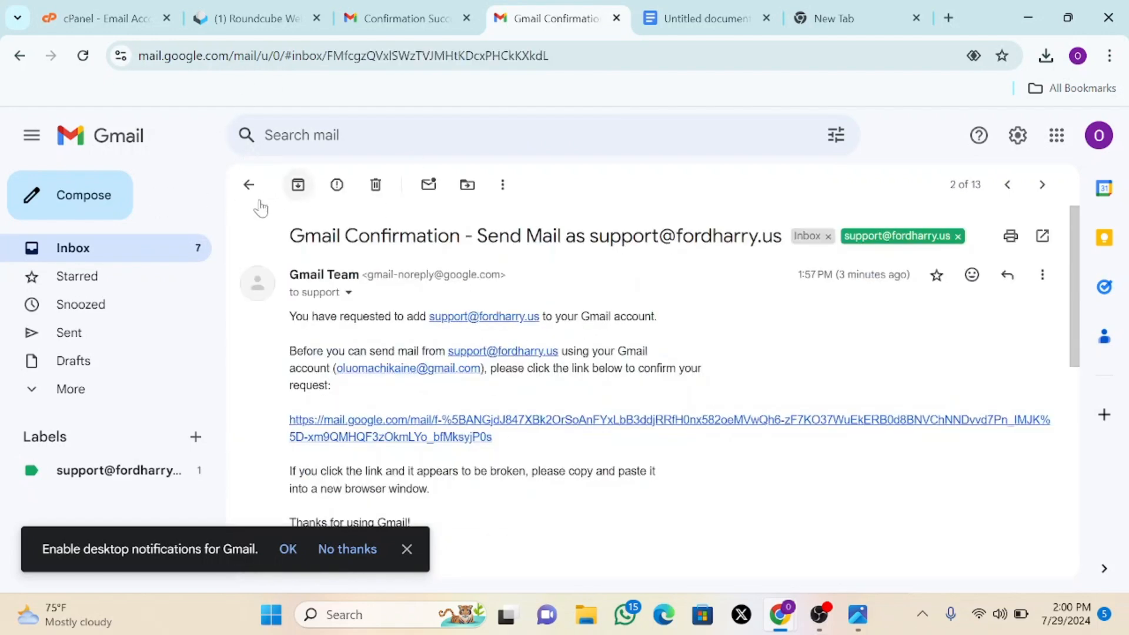
left_click(249, 185)
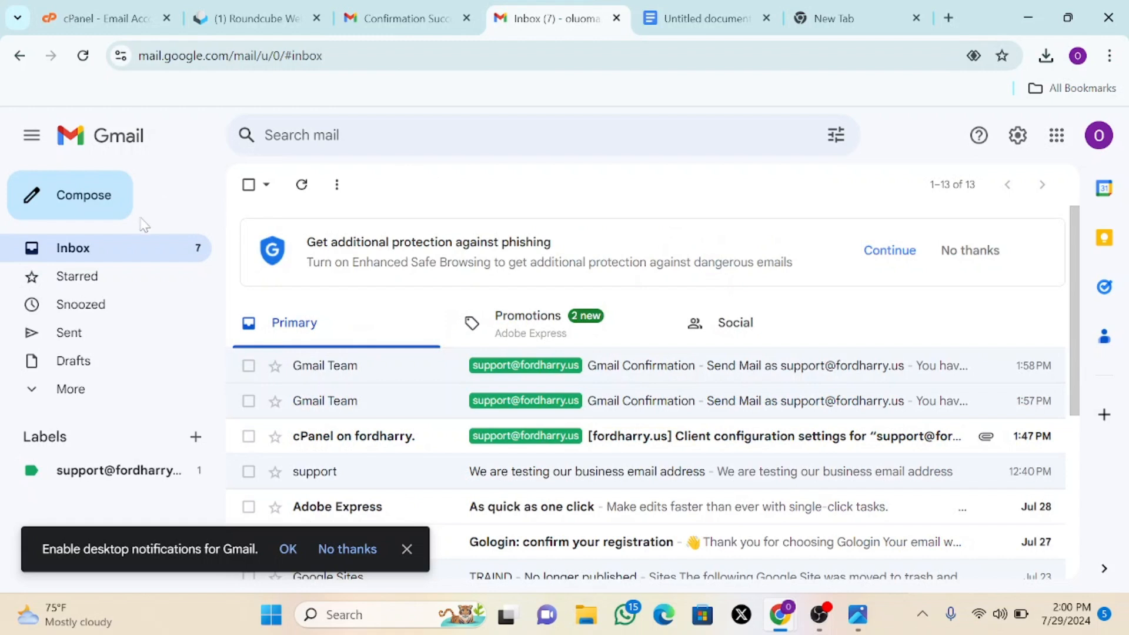
- Compose a new message from Sharley Clothings, then close the draft
left_click(83, 211)
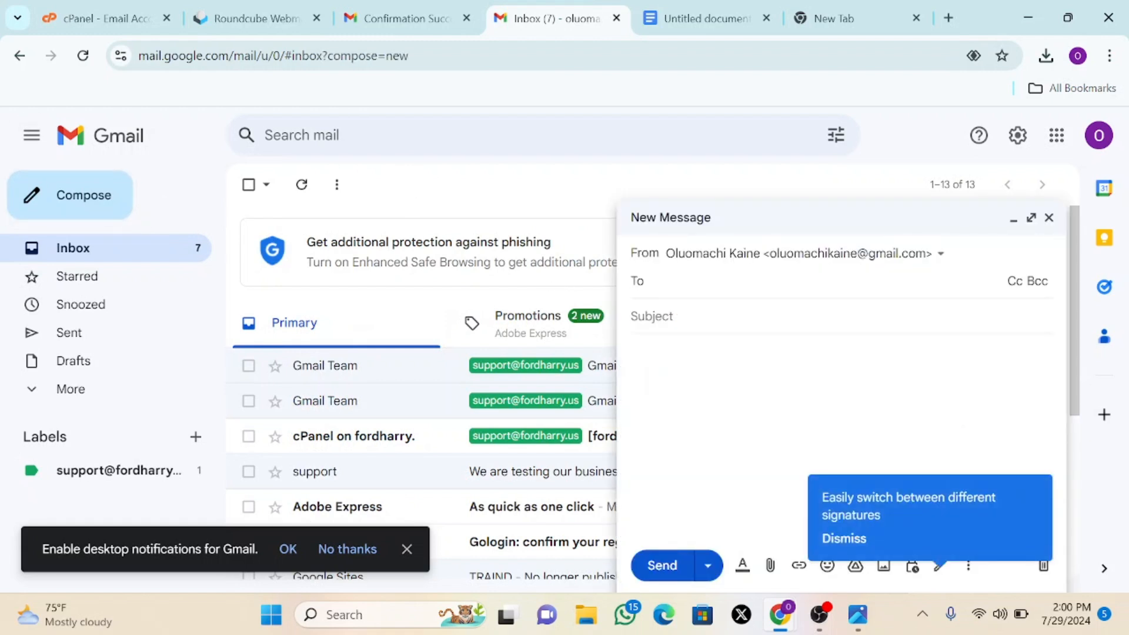
left_click(940, 255)
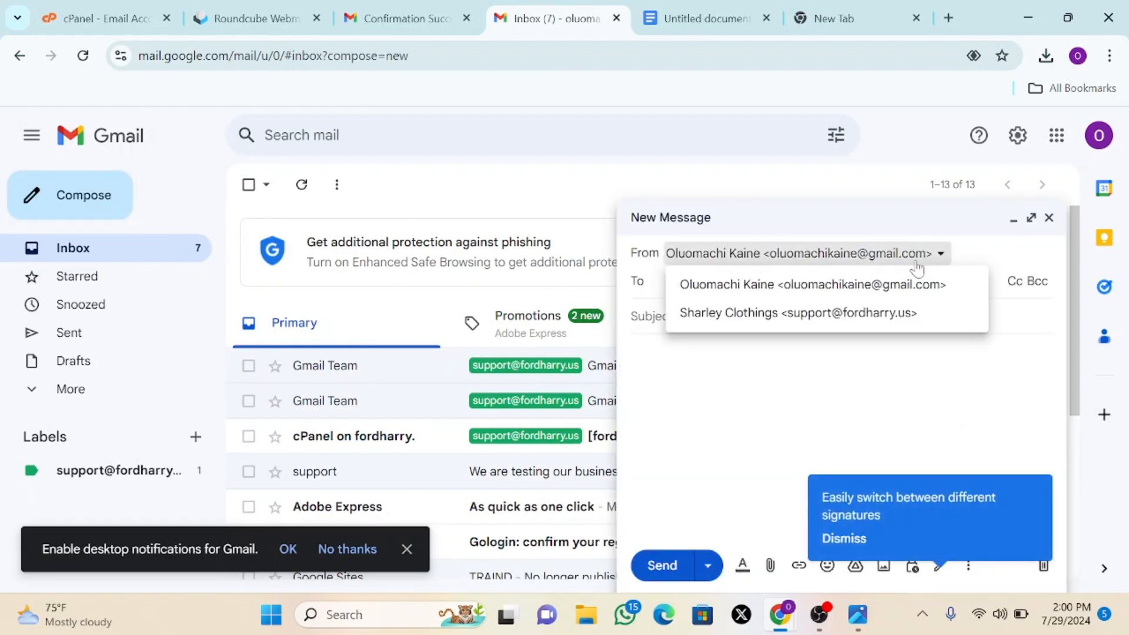
left_click(856, 315)
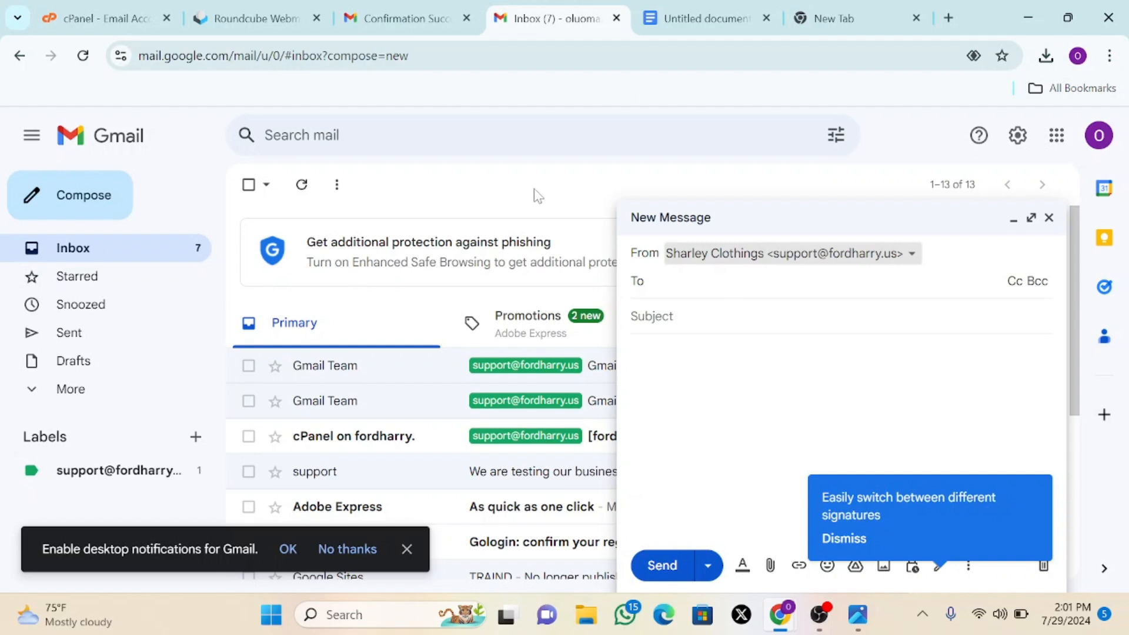
left_click(1049, 217)
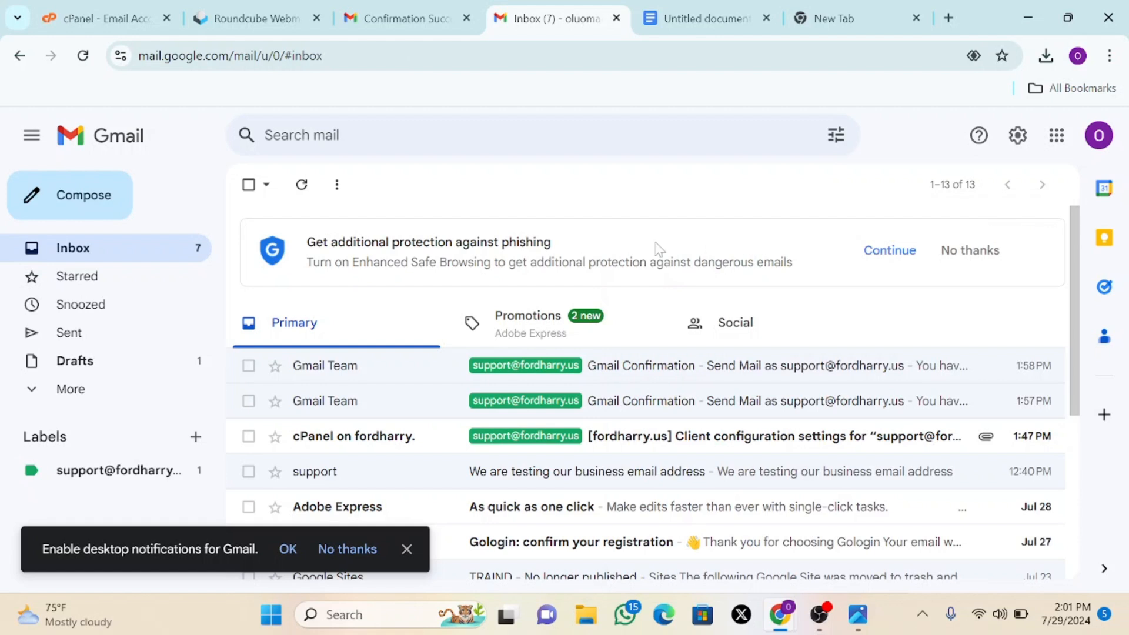